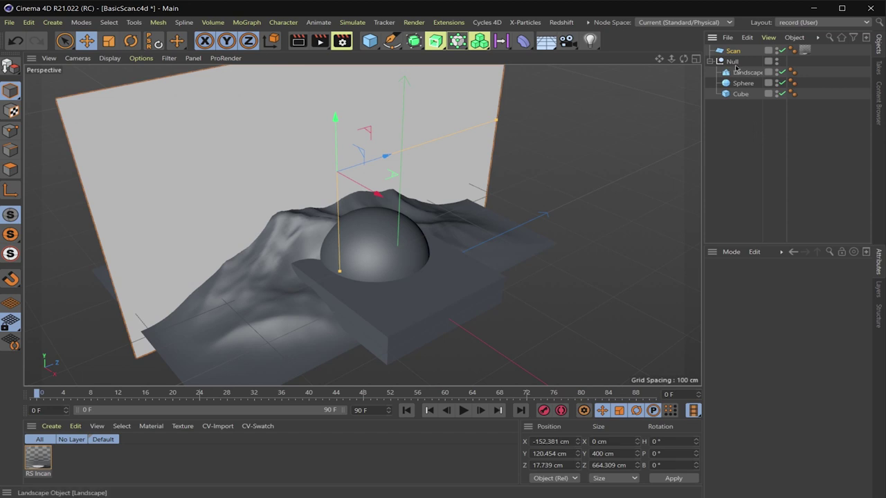
Review the landscape, sphere and cube inside the null, then collapse the group and select the Scan plane
click(744, 72)
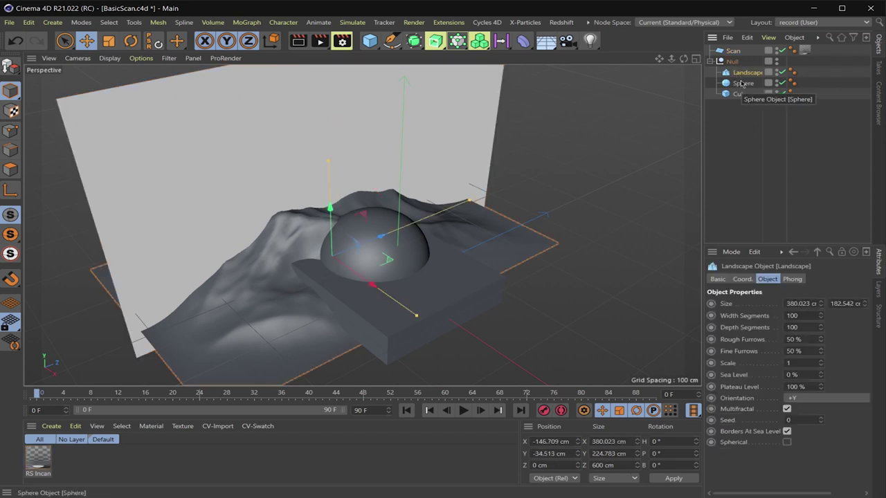
click(741, 84)
click(745, 95)
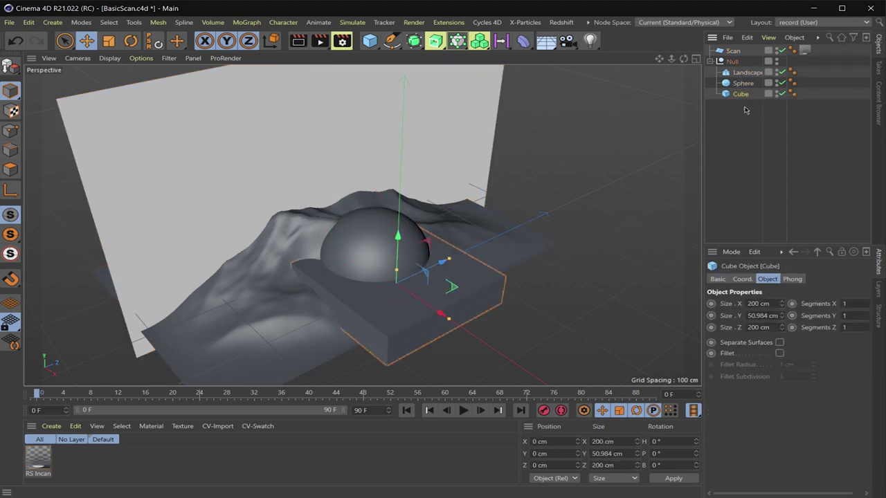
click(710, 61)
click(732, 51)
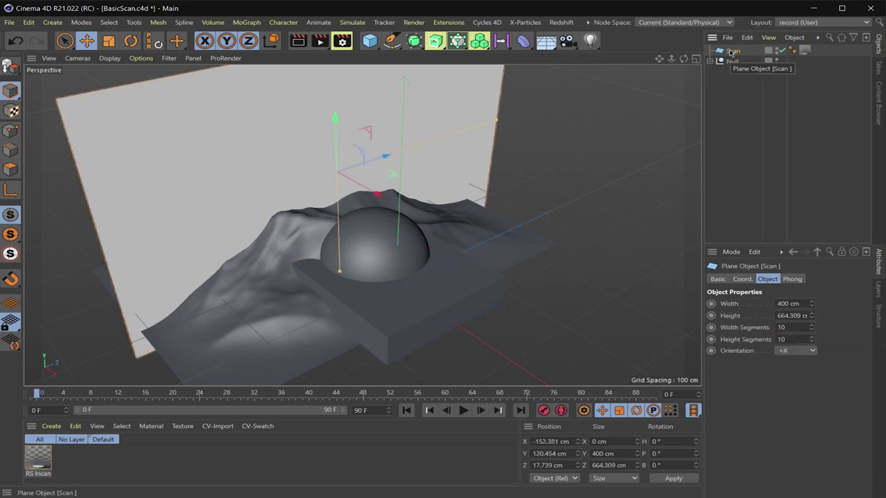
Create a new Redshift Incandescent material
click(57, 427)
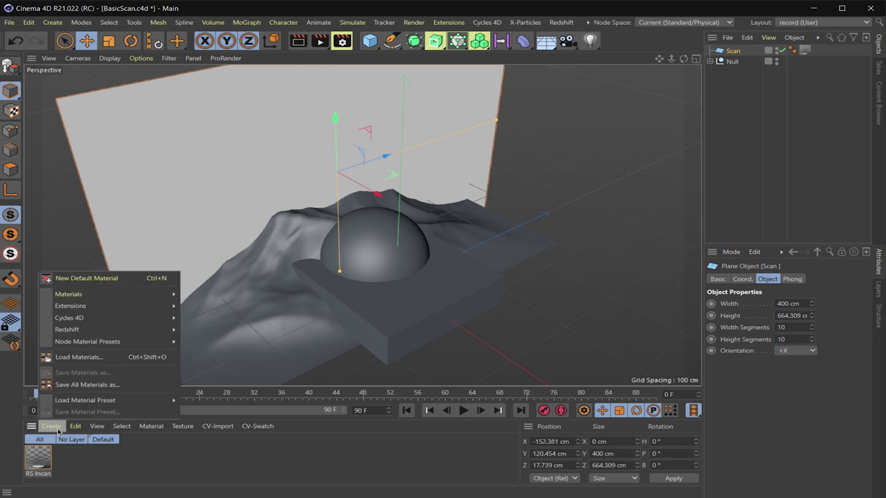
mouse_move(86, 335)
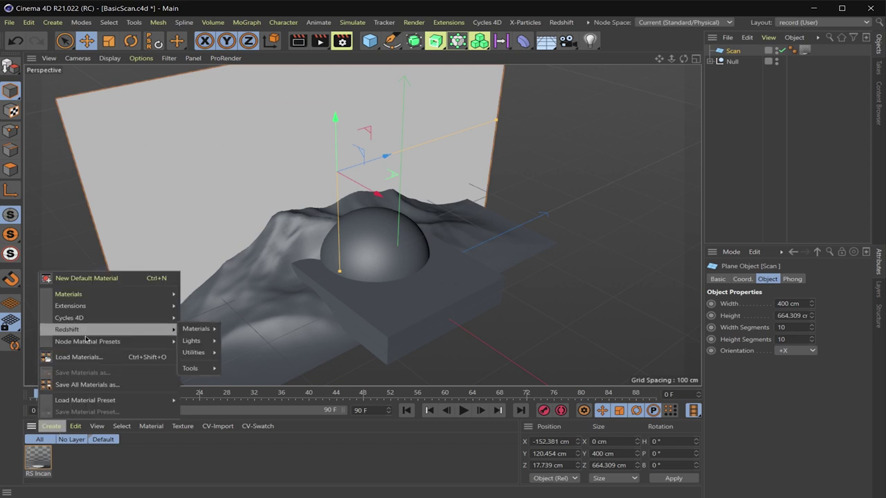
mouse_move(197, 329)
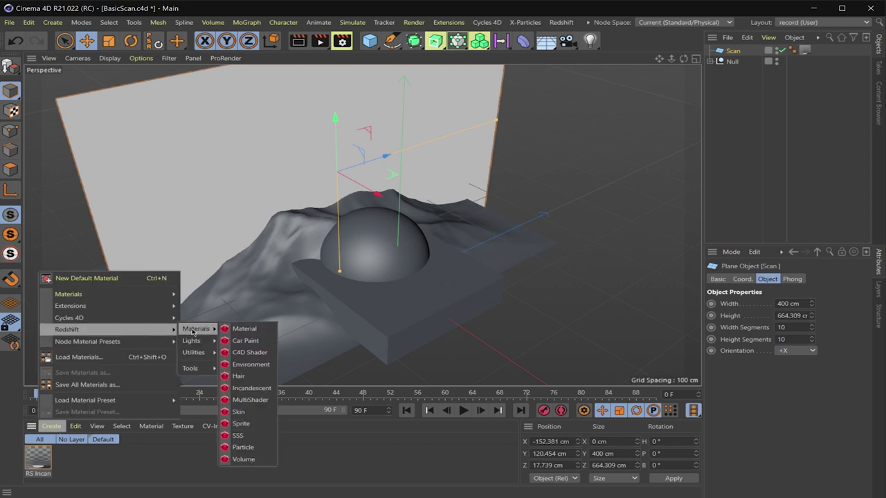
click(250, 388)
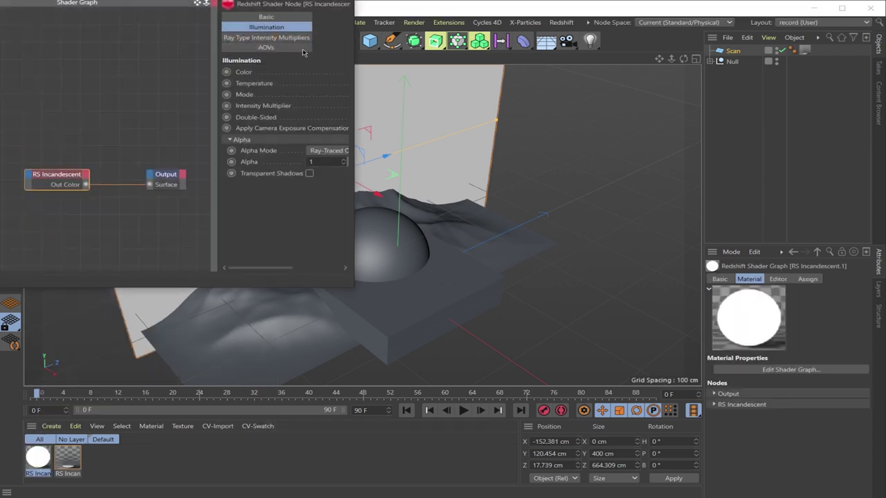
Wire a new Curvature node through a new Ramp node into the RS Incandescent node's Illumination/Alpha input
drag(1, 105, 37, 105)
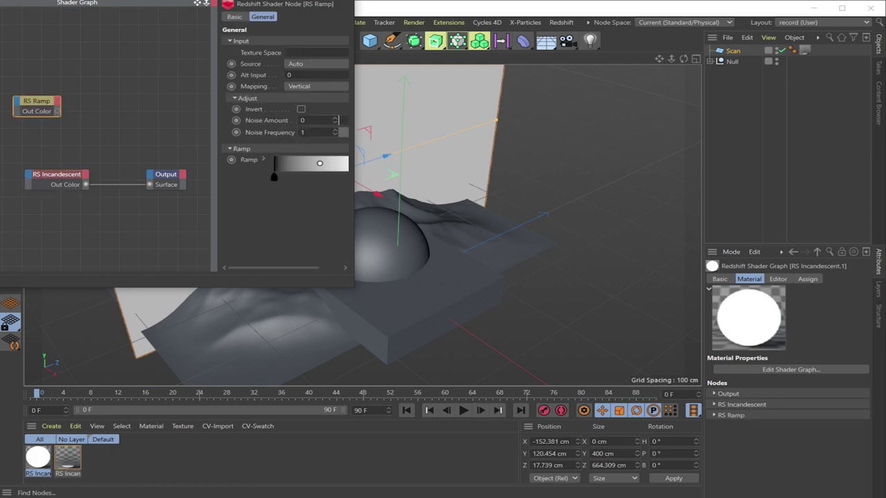
drag(2, 71, 31, 120)
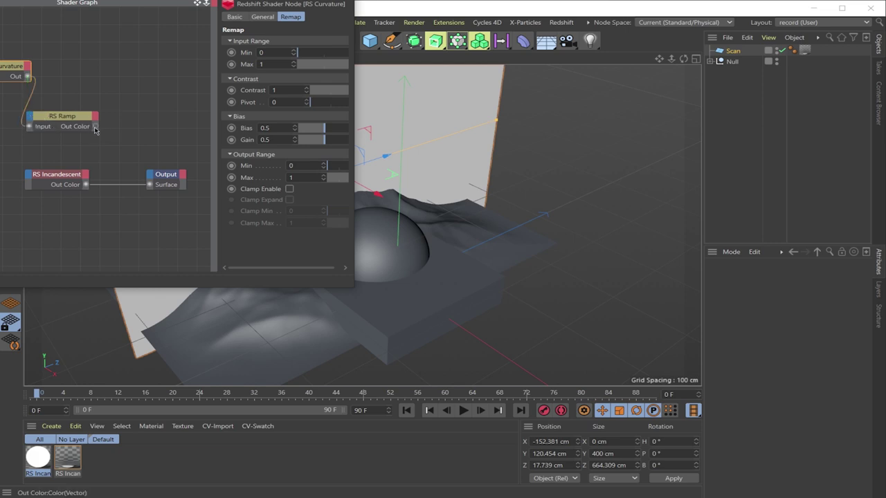
drag(96, 130, 29, 177)
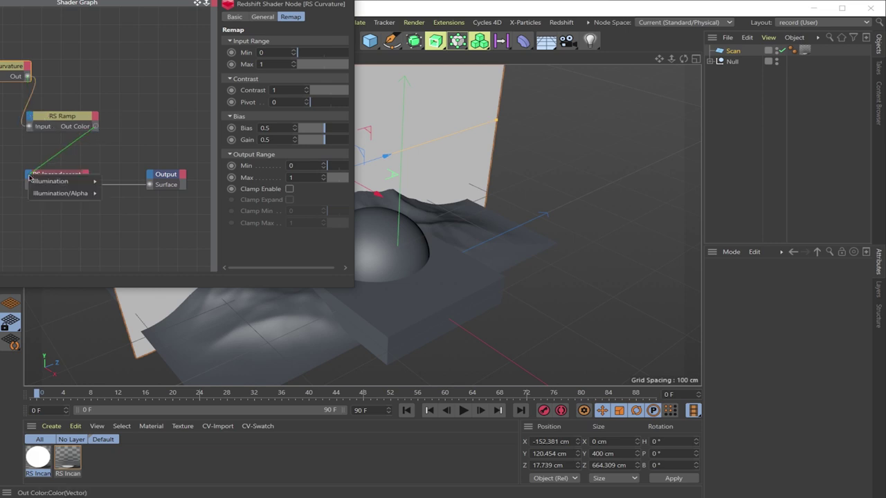
mouse_move(35, 195)
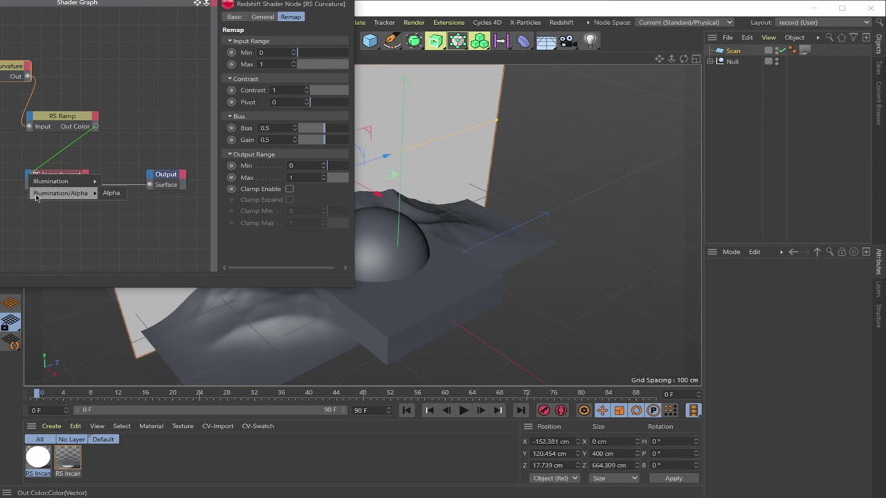
click(110, 193)
Apply the new incandescent material to the Scan plane and dock its shader graph beside the perspective view
drag(38, 456, 733, 51)
drag(1, 0, 119, 143)
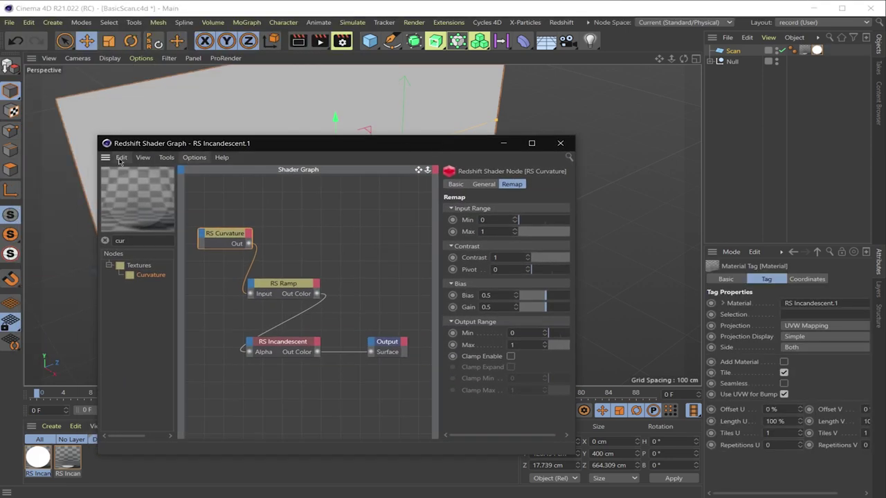
click(32, 65)
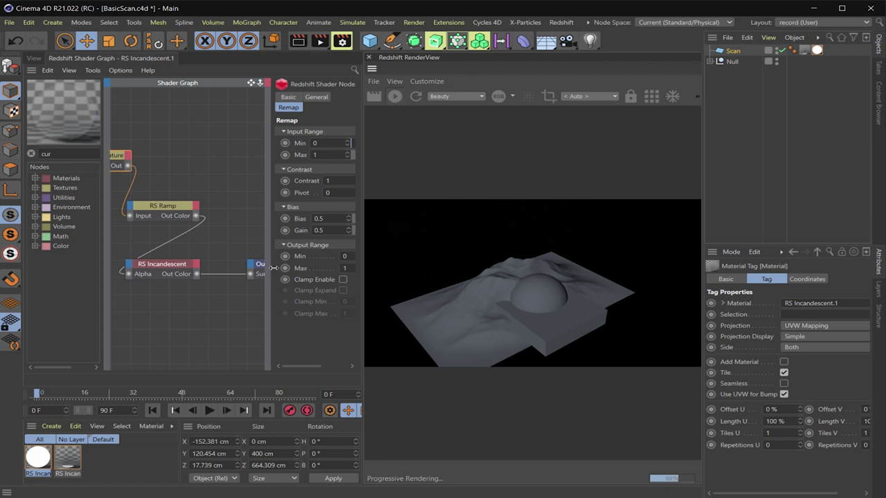
Set the Curvature node's radius to 3 and its number of samples to 128
drag(118, 162, 177, 163)
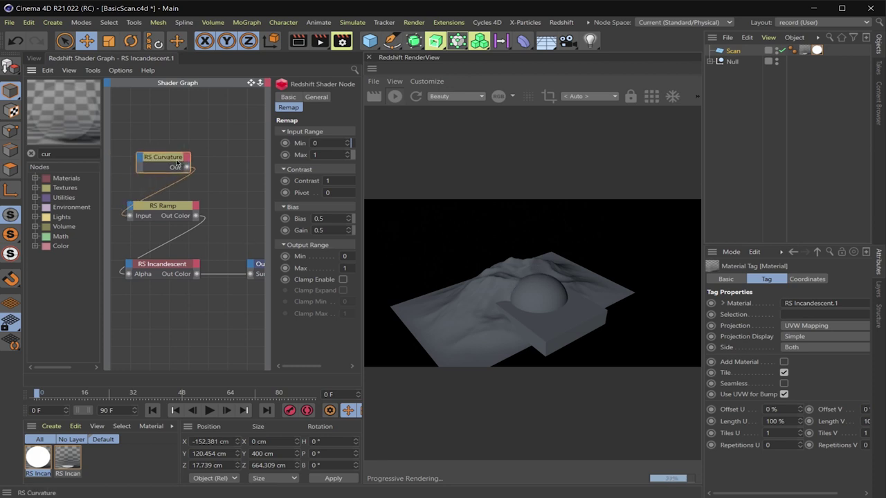
drag(272, 170, 178, 169)
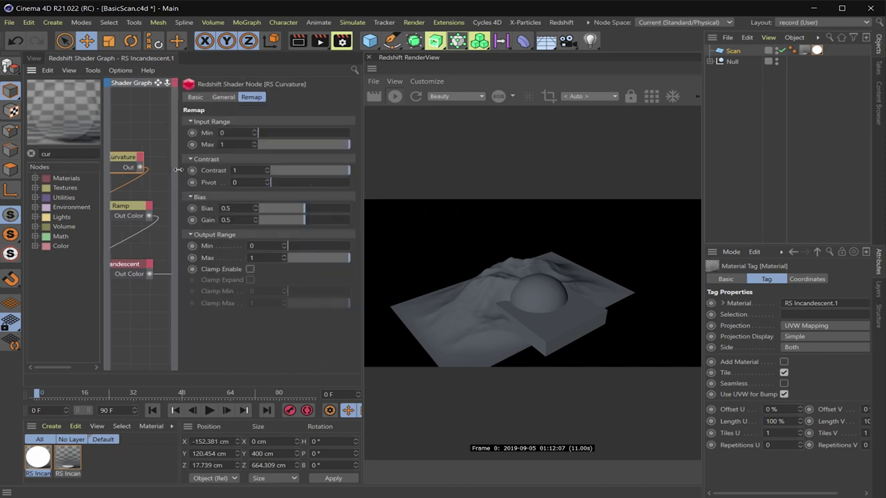
click(222, 98)
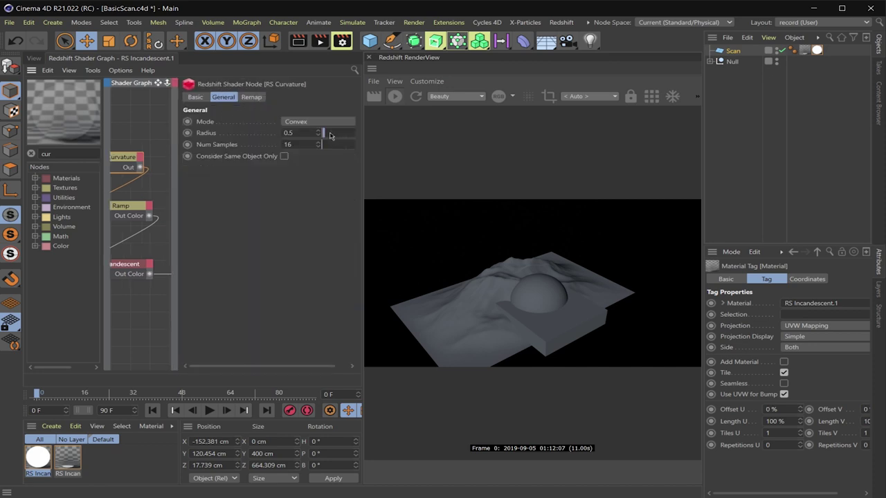
double_click(300, 131)
text(3)
key(Return)
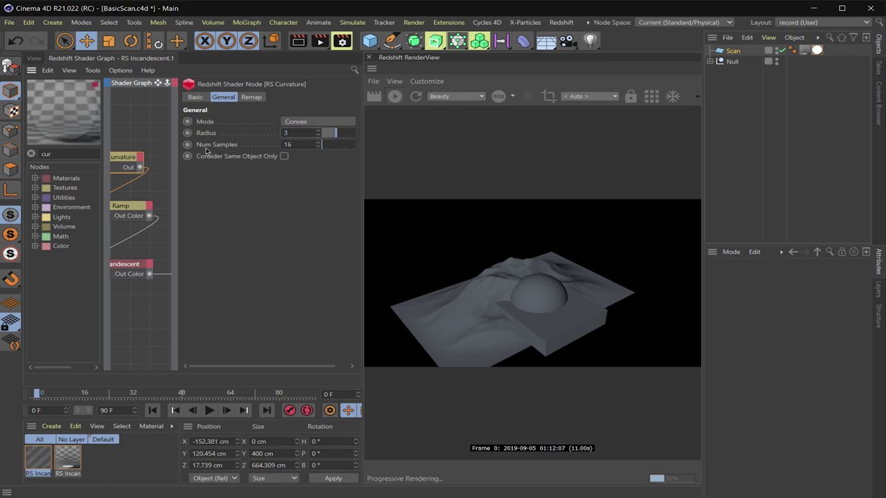
key(Tab)
key(Return)
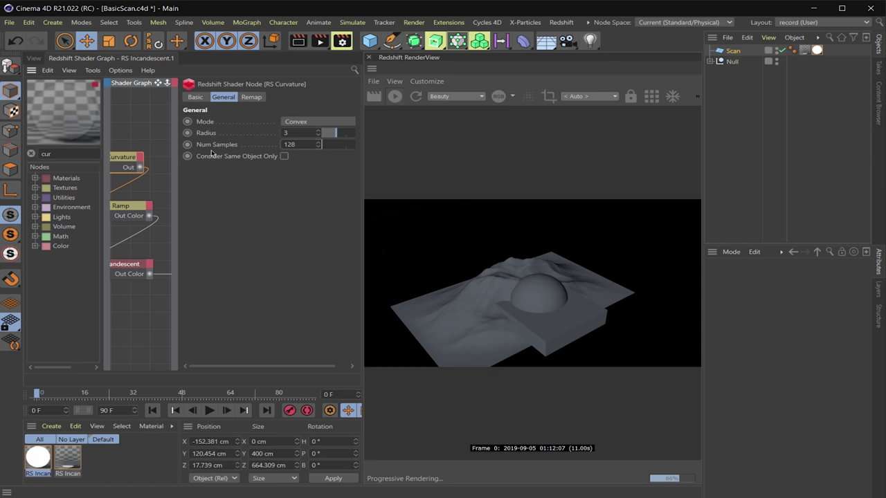
In the Curvature node's remap settings, set the input range maximum to 2 and the contrast to 2
click(251, 97)
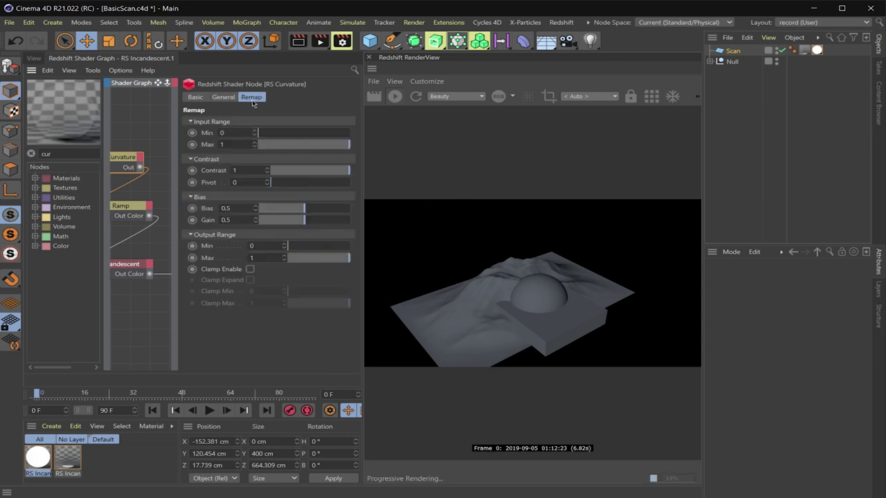
click(241, 144)
key(Tab)
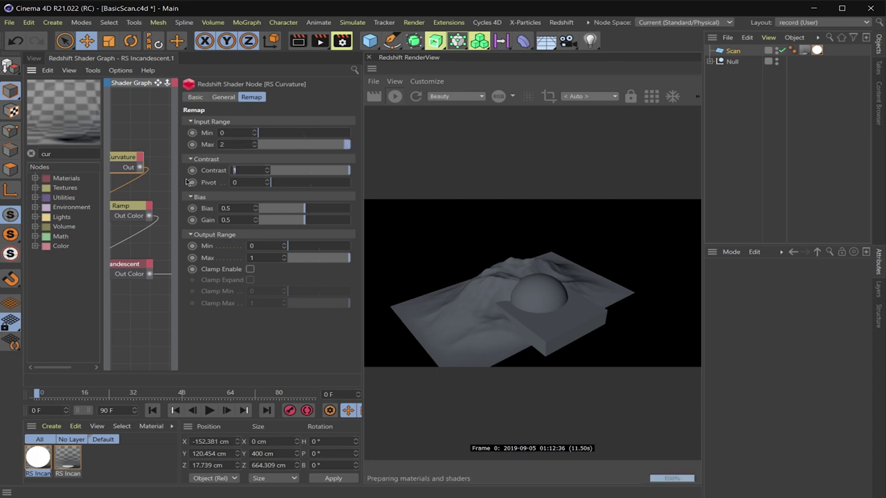
text(2)
key(Return)
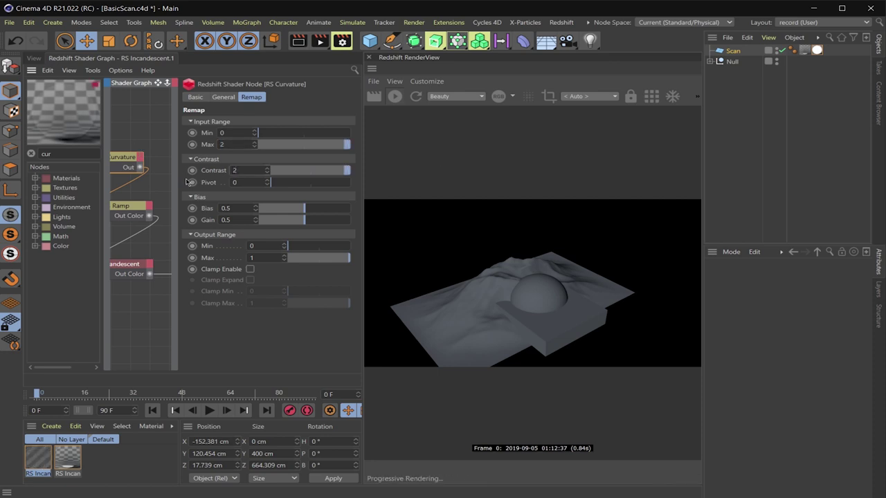
Set the Curvature node's remap bias to 0.6 and gain to 0.3
click(244, 207)
text(.6)
key(Return)
click(237, 220)
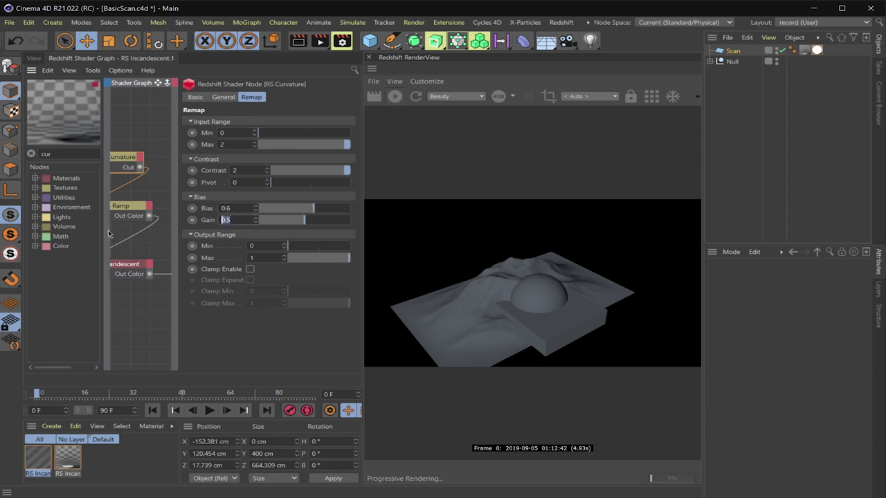
key(BackSpace)
text(.3)
key(Return)
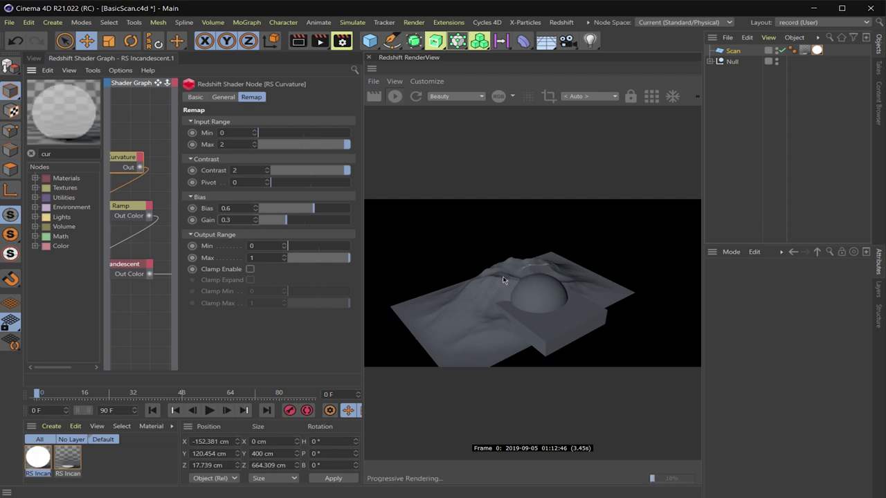
Reposition the RS Ramp's white knot to about 50% of the gradient
click(136, 214)
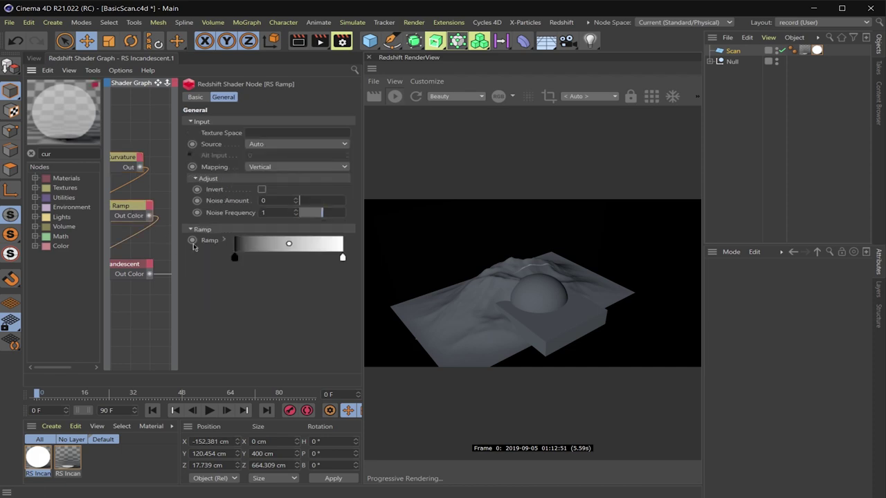
click(340, 259)
drag(341, 260, 296, 263)
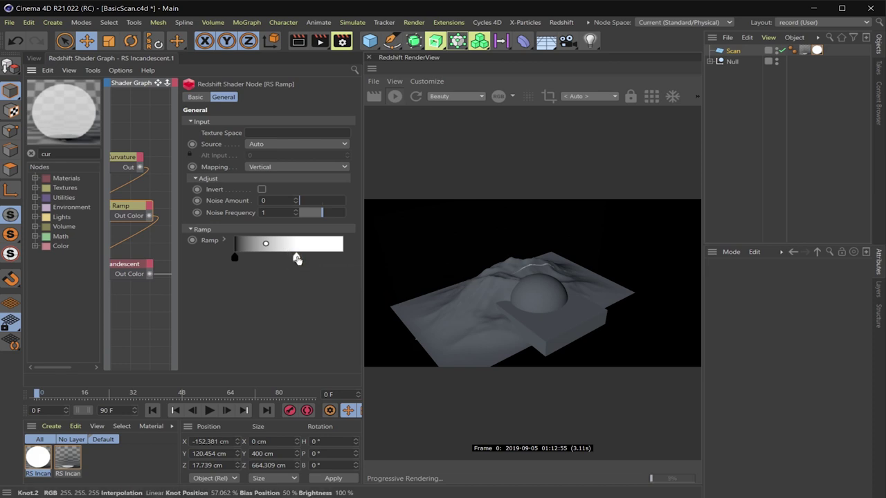
drag(297, 260, 261, 261)
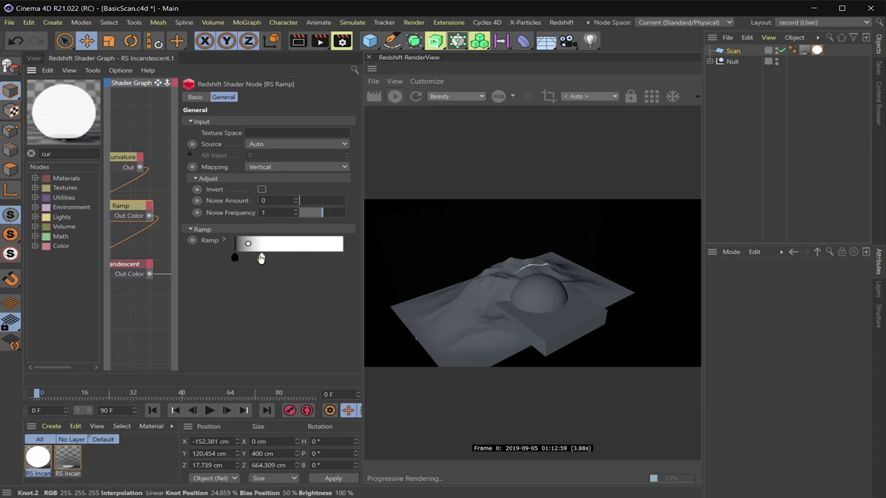
drag(261, 257, 288, 259)
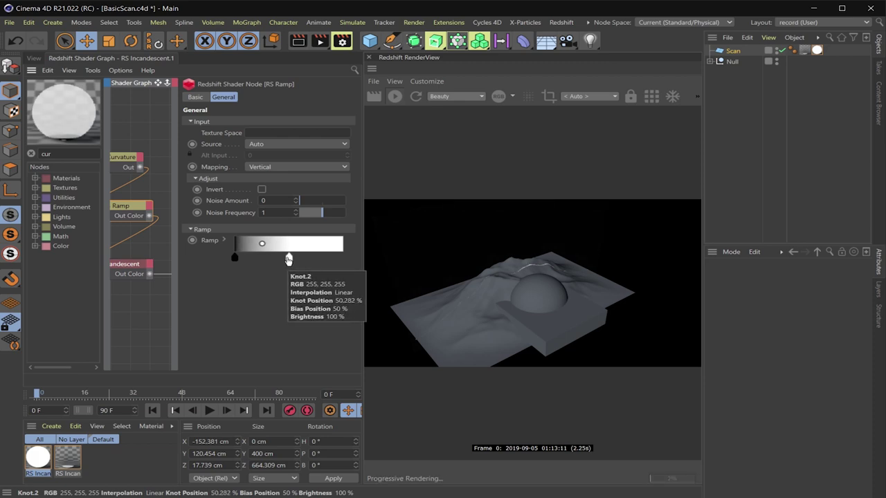
Preview the render's alpha channel, return to RGB, and move the Scan plane to about -46 cm in X
click(500, 97)
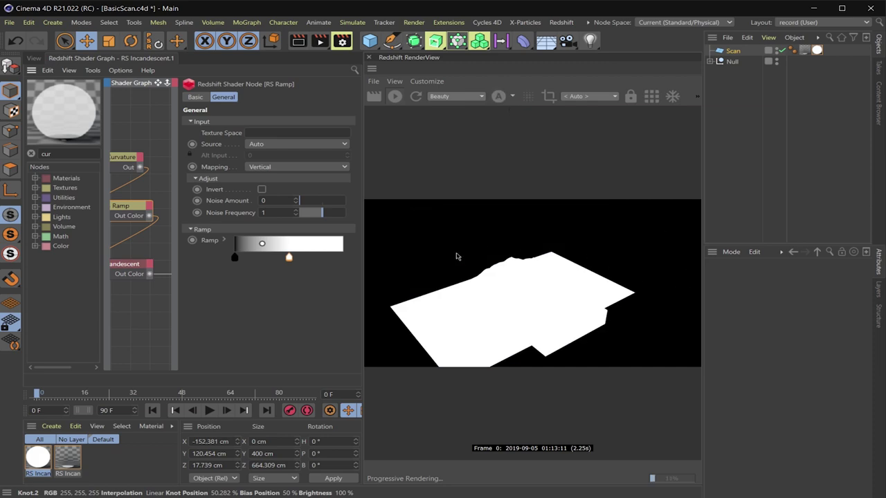
click(498, 96)
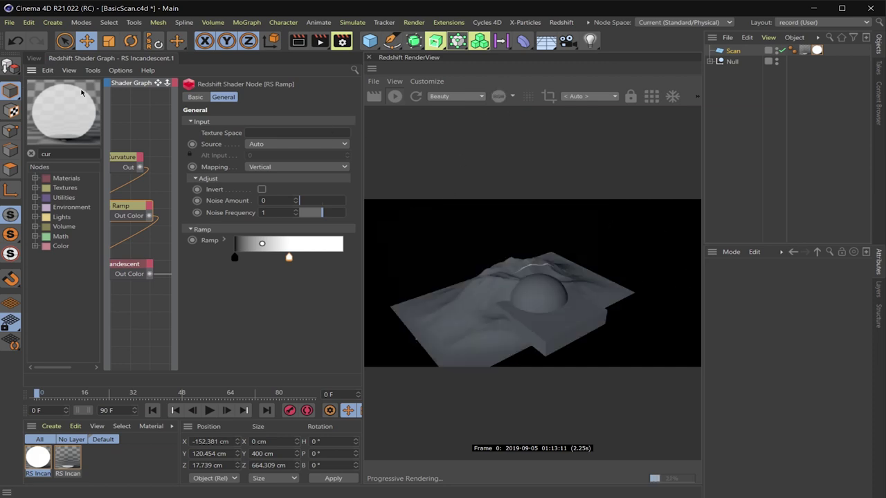
click(35, 59)
drag(211, 231, 218, 258)
Change the Curvature node's mode to Concave in the RS Incandescent.1 shader graph
click(38, 456)
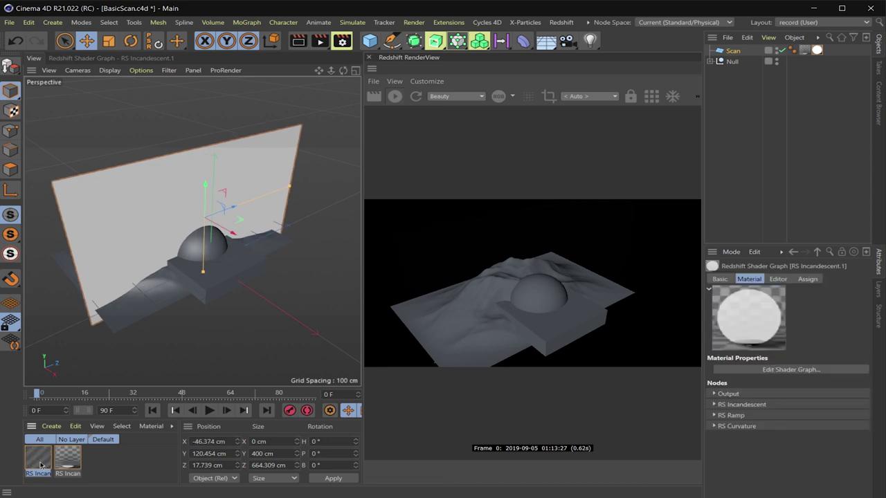
click(111, 58)
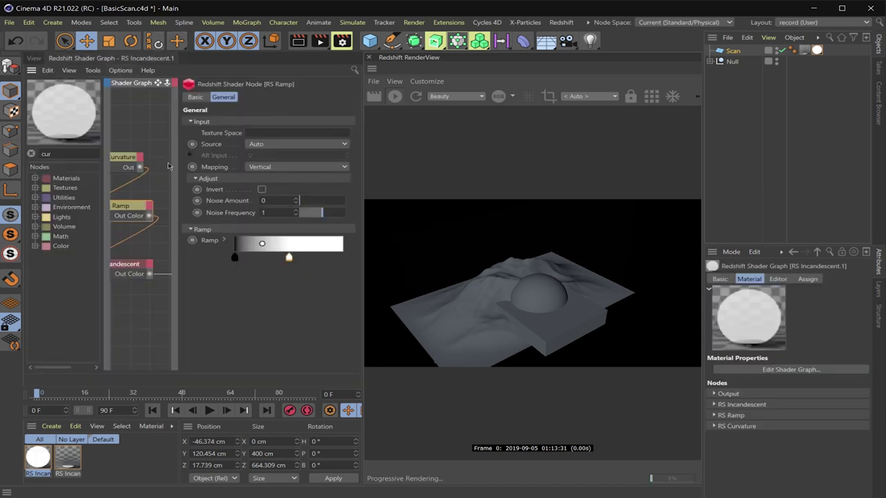
click(128, 163)
click(215, 97)
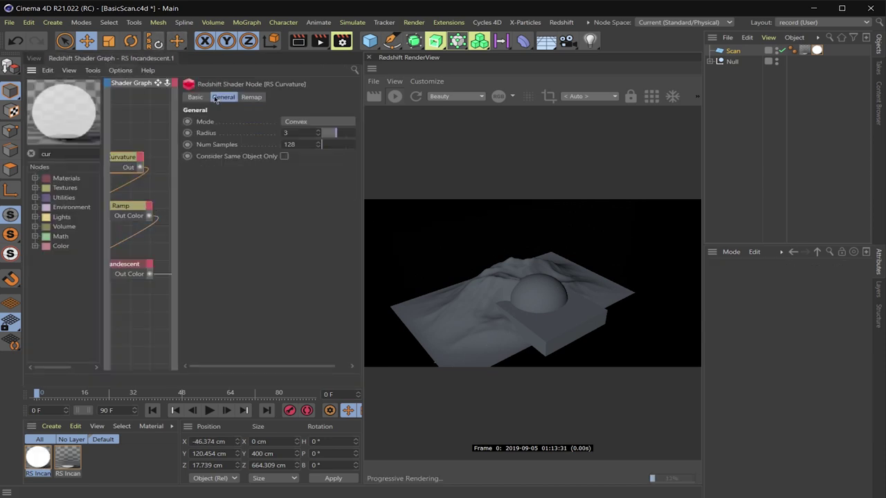
click(313, 123)
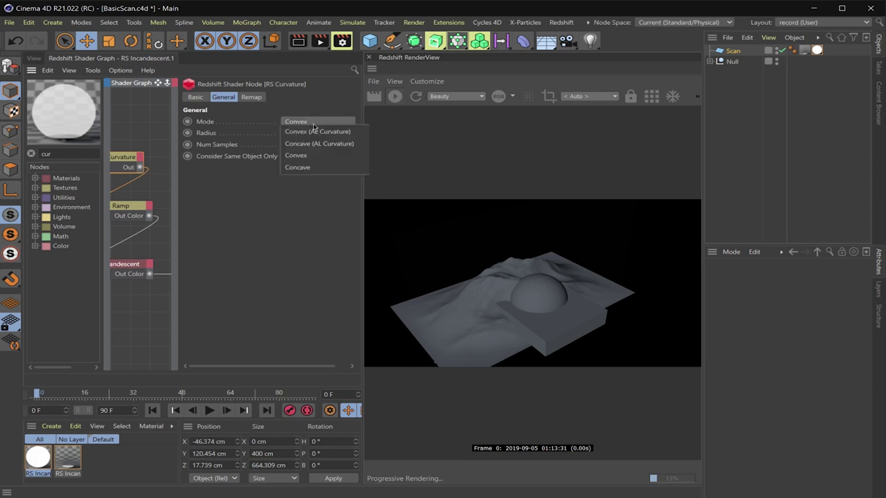
click(318, 166)
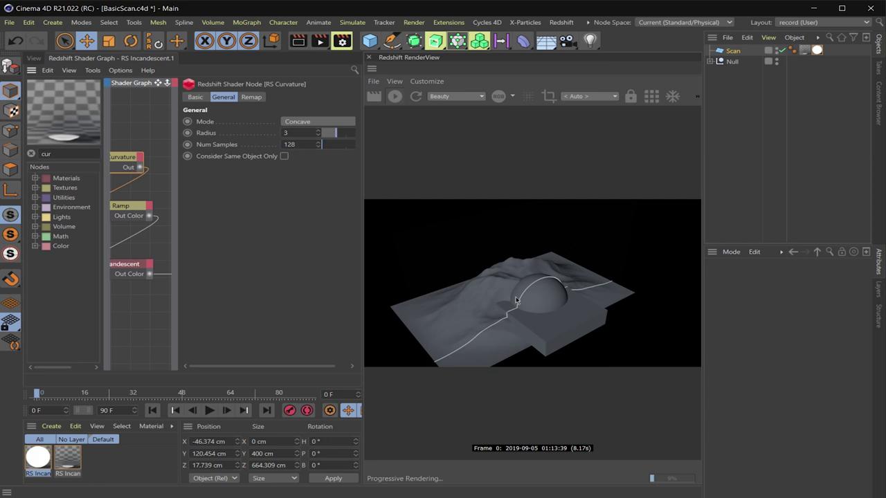
Move the Scan plane along X to about -41 cm to test the scan line across the objects
click(33, 58)
drag(235, 258, 201, 237)
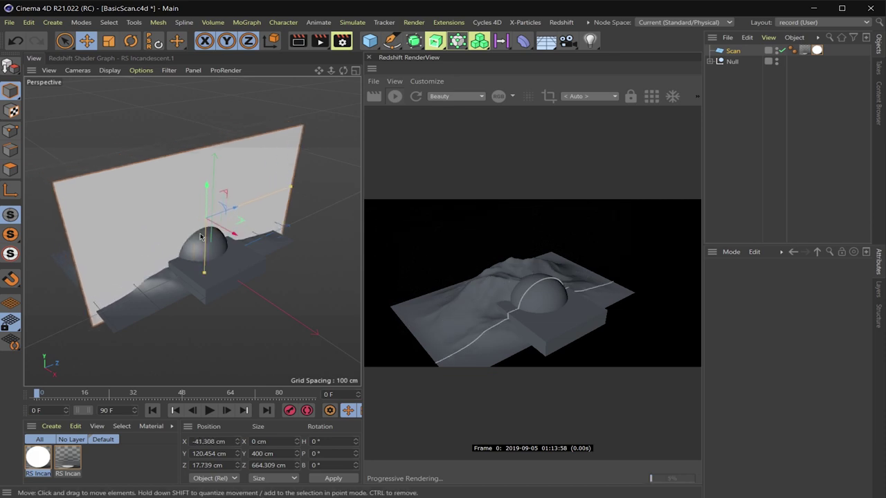
Set the sphere's segments to 16 to compare the scan line on coarser geometry
scroll(192, 231, up, 4)
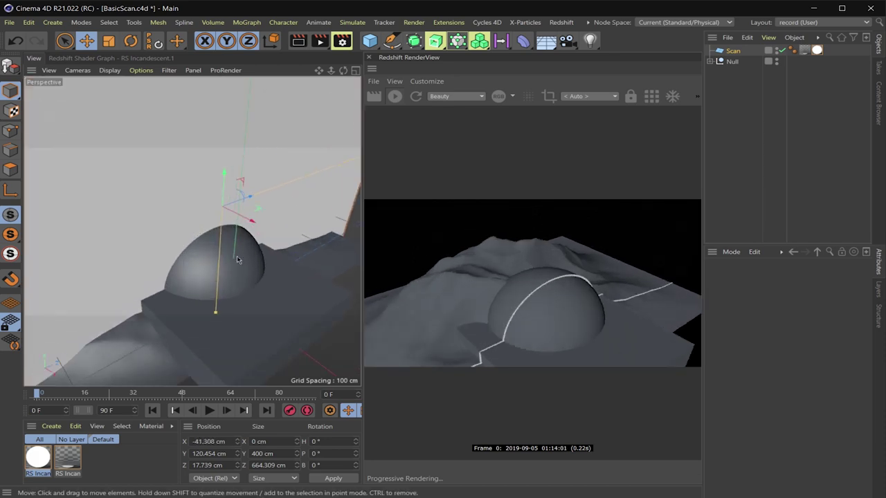
scroll(174, 201, up, 3)
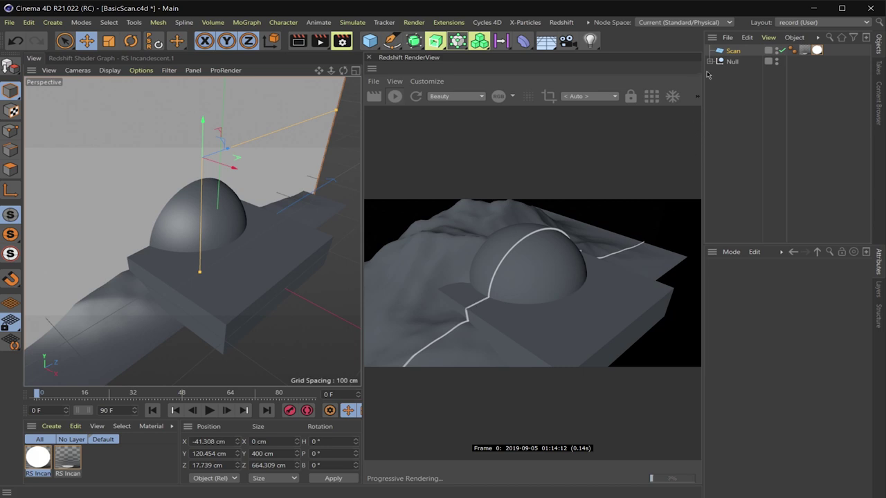
click(223, 222)
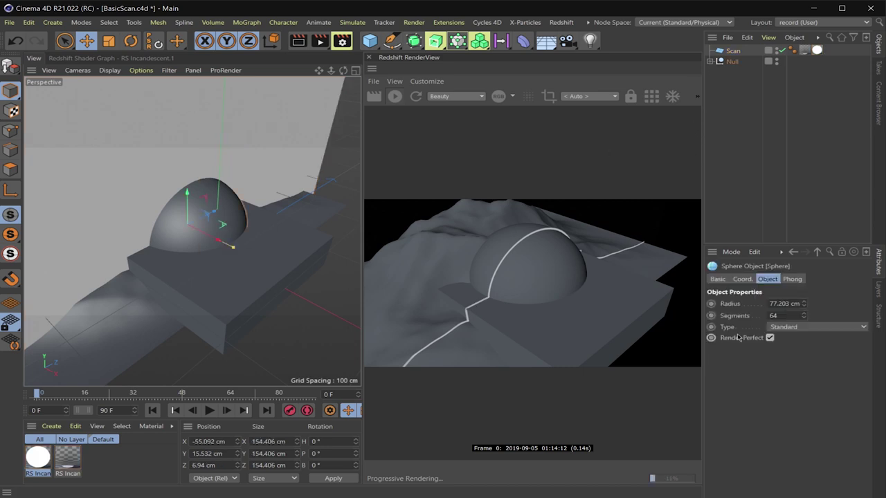
click(784, 316)
key(Return)
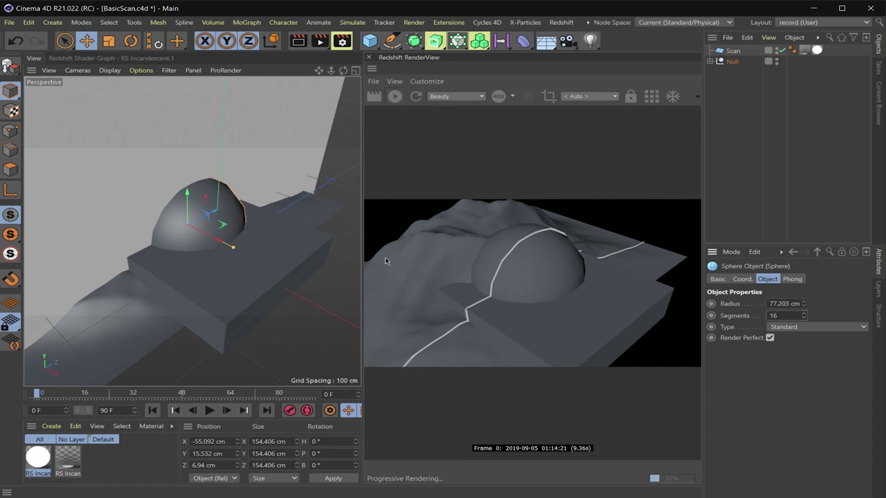
alt+drag(233, 240, 333, 246)
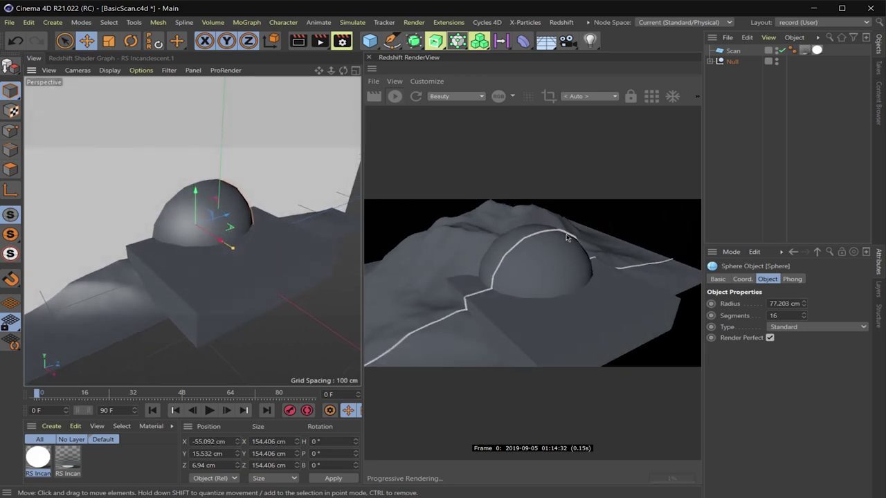
Set the sphere's segments to 64 and review the scan line in the render from several angles
double_click(783, 317)
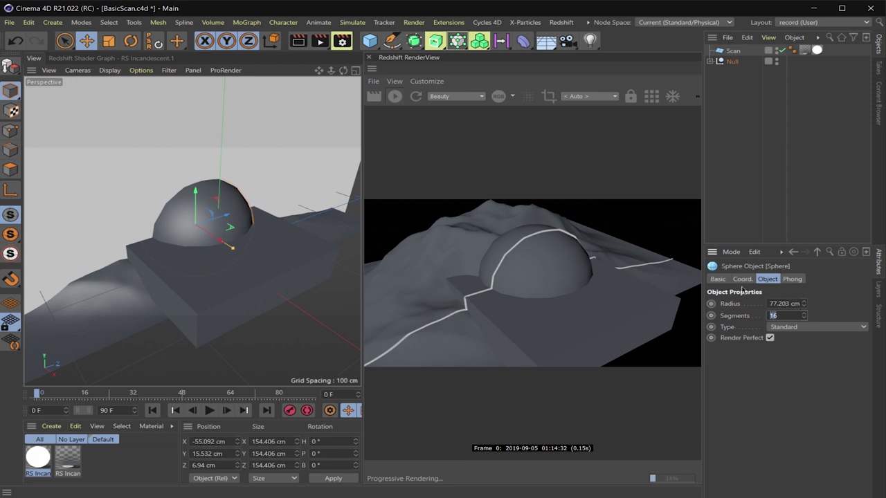
alt+drag(249, 250, 185, 245)
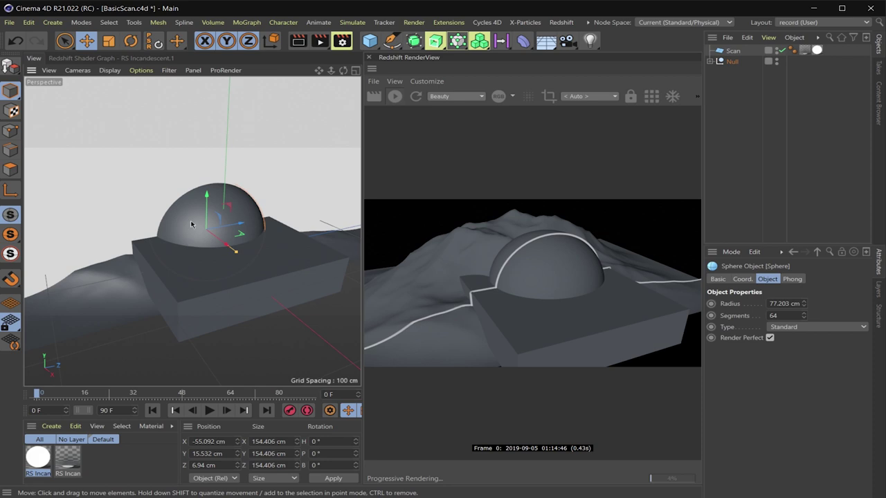
alt+drag(192, 223, 233, 245)
scroll(239, 246, down, 4)
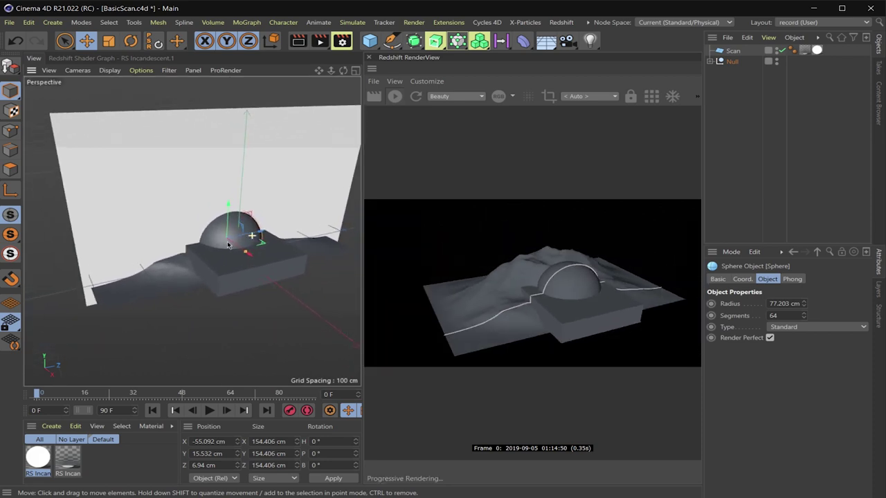
scroll(229, 245, up, 2)
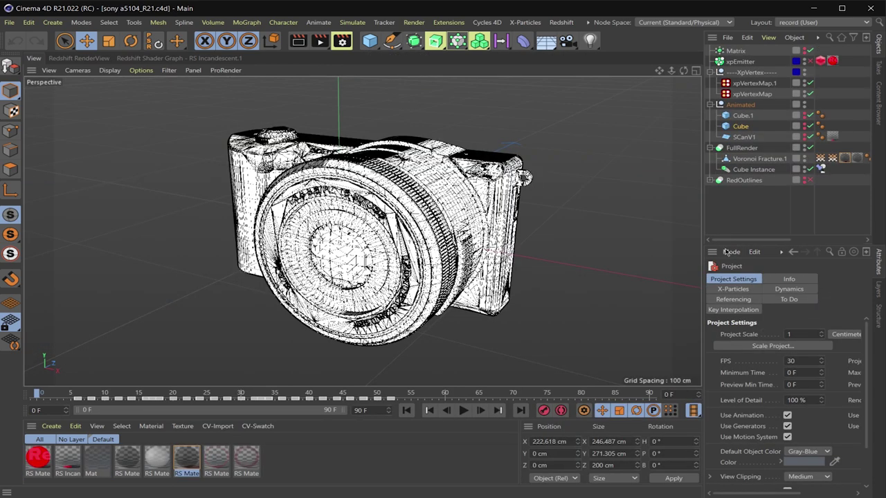
Widen the object list in the sony a5104_R21 scene and review the Animated null with its SCanV1 plane and two cubes
drag(703, 328, 665, 322)
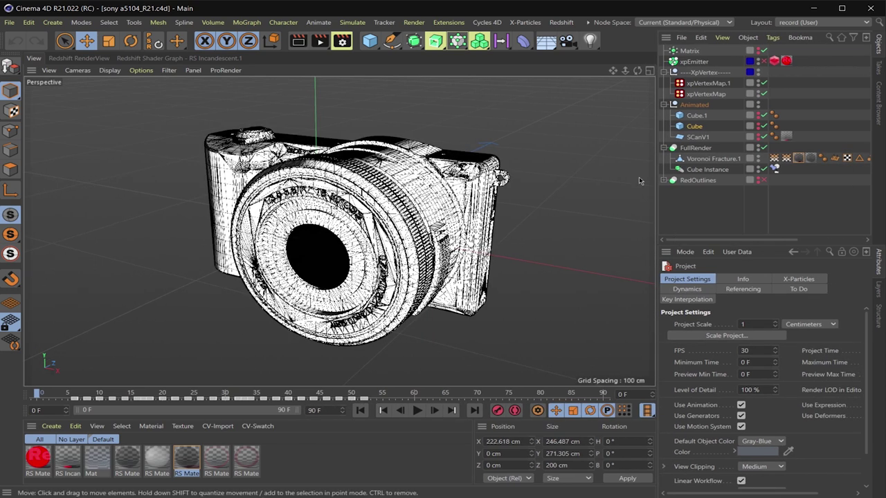
click(702, 139)
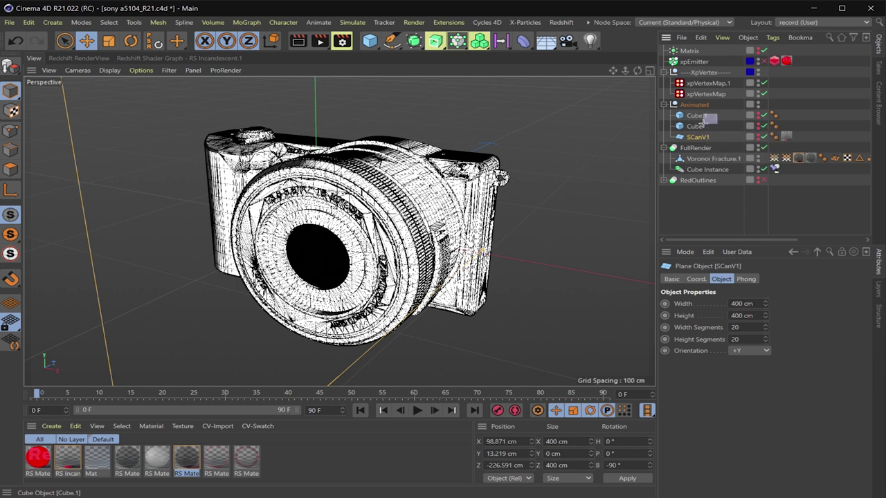
drag(706, 117, 701, 113)
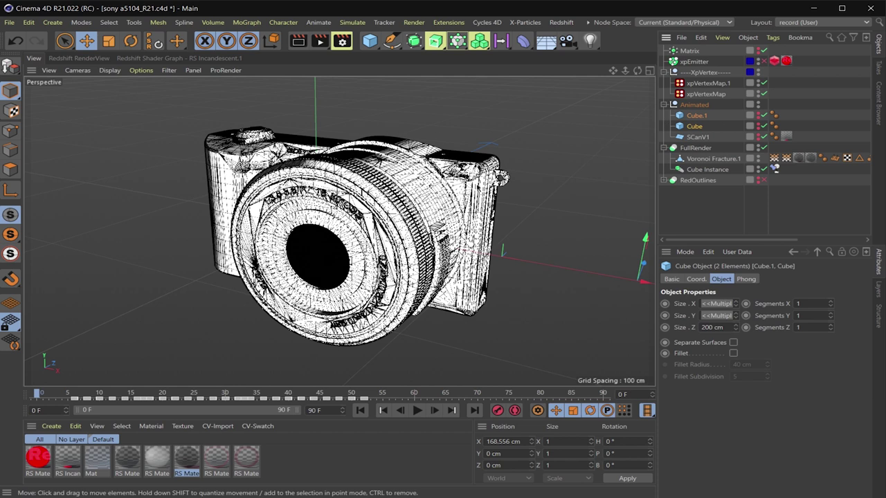
click(694, 105)
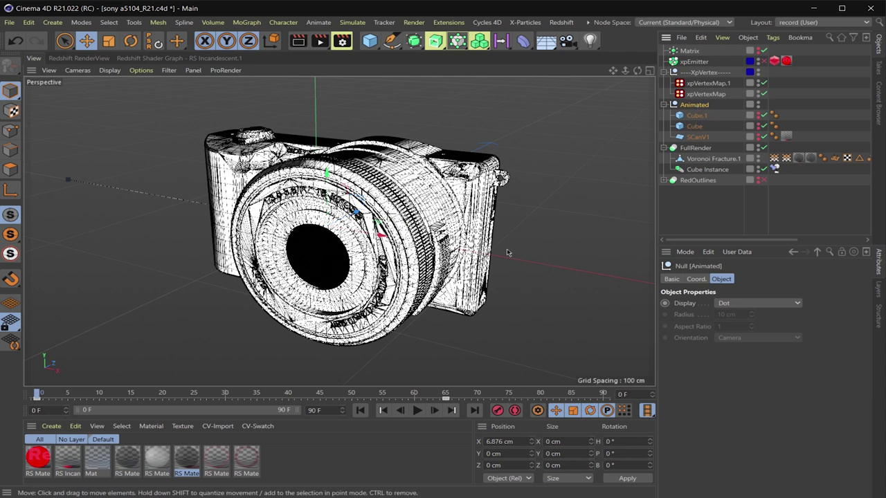
click(695, 126)
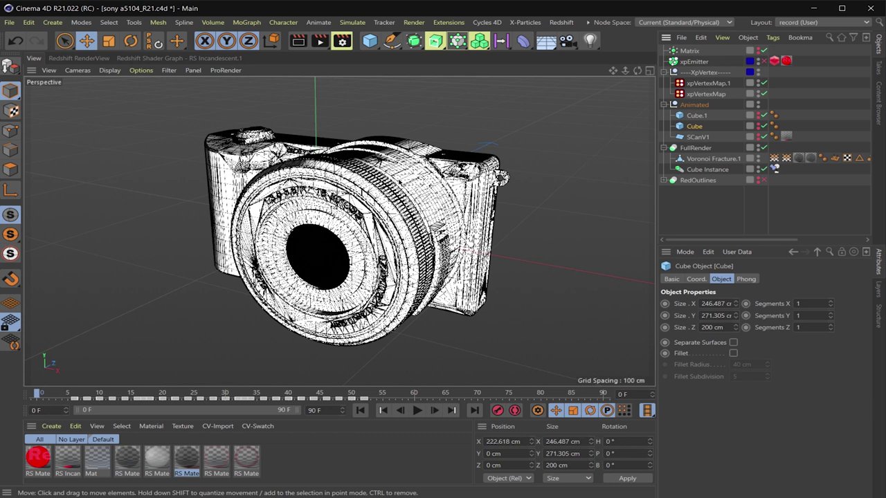
Review the FullRender Boole with its Voronoi Fracture.1 mesh and Cube Instance
click(702, 160)
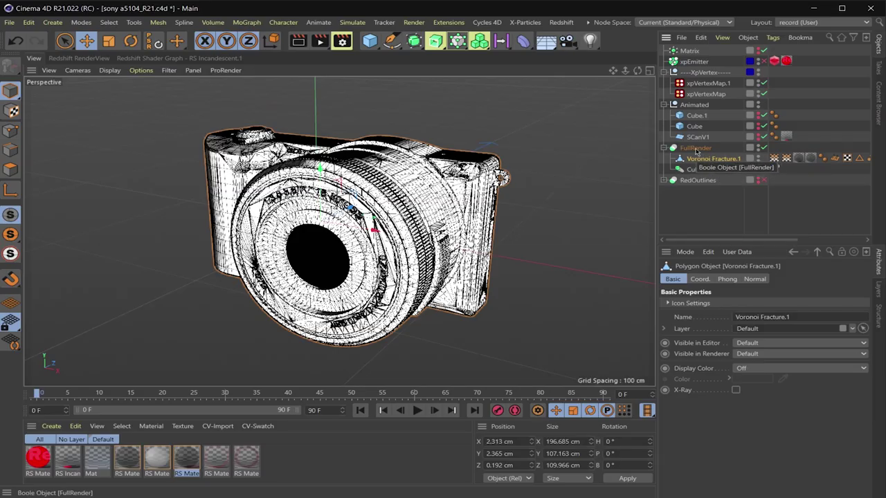
click(696, 148)
click(701, 170)
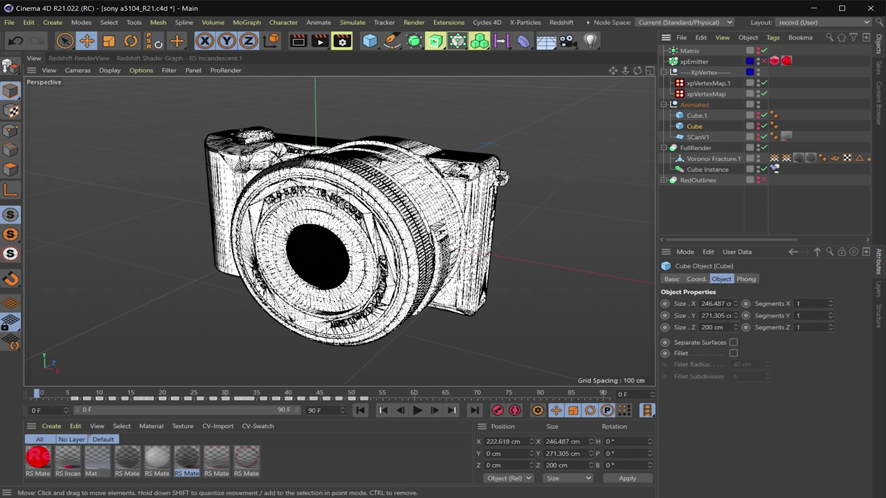
Display the VMSource1 vertex map on FullRender's Voronoi Fracture.1 and play the animation to frame 11
click(713, 159)
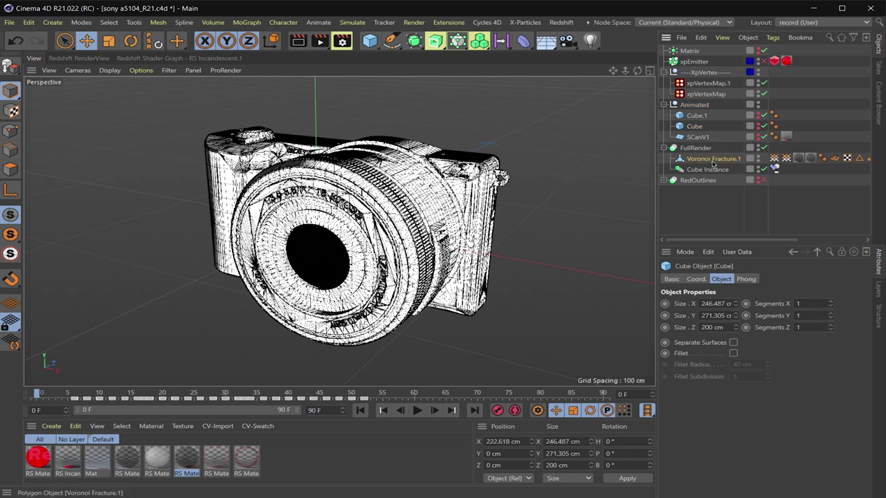
click(786, 159)
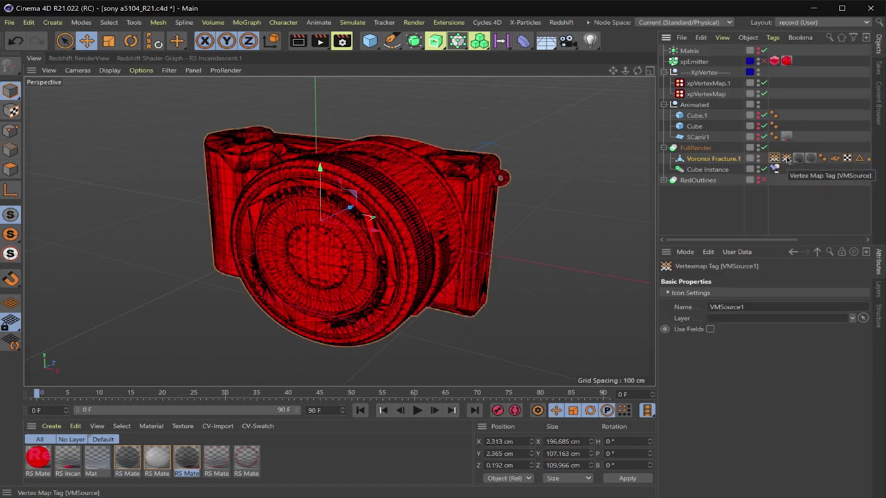
click(418, 410)
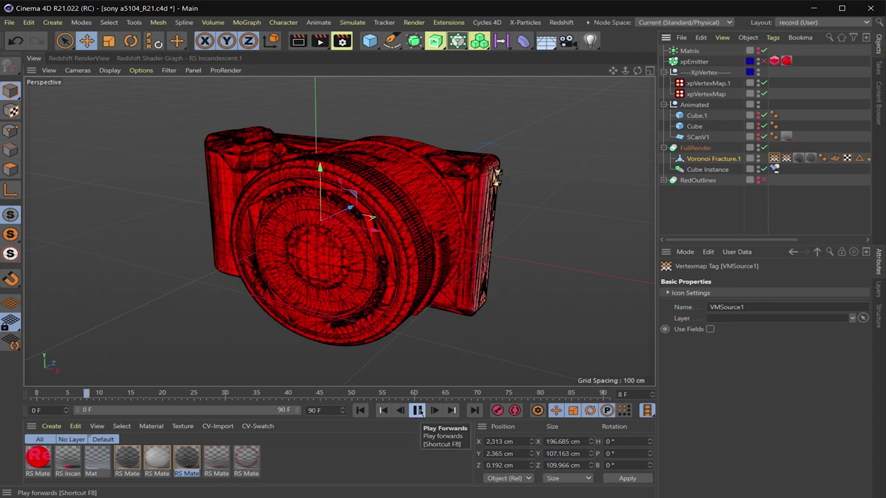
key(F8)
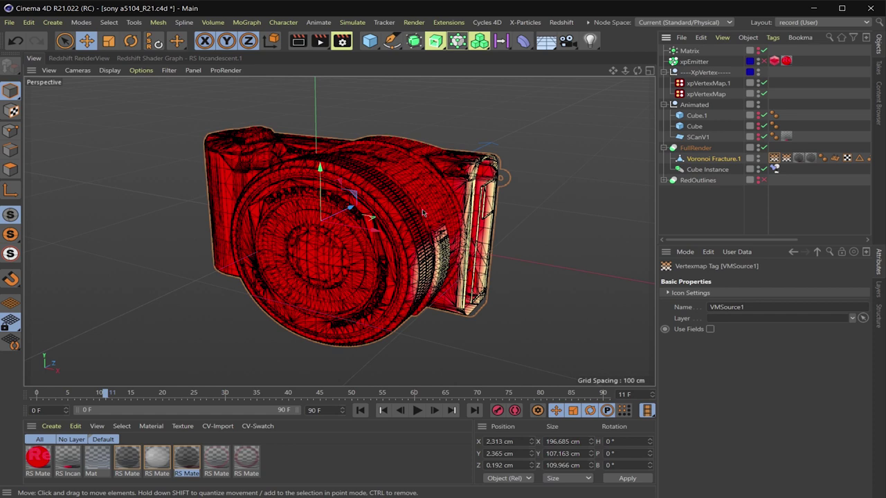
click(389, 217)
click(774, 159)
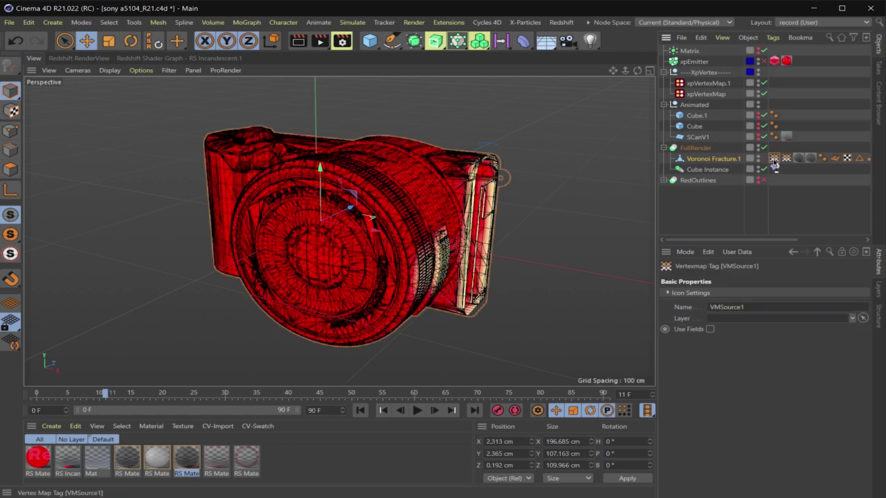
Examine the object settings of xpVertexMap and xpVertexMap.1 together with the vertex maps they drive
click(701, 96)
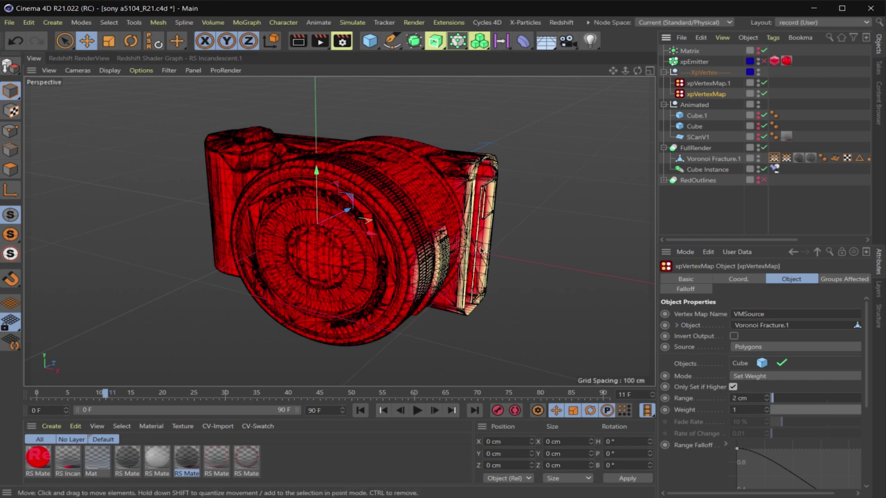
click(787, 158)
click(717, 84)
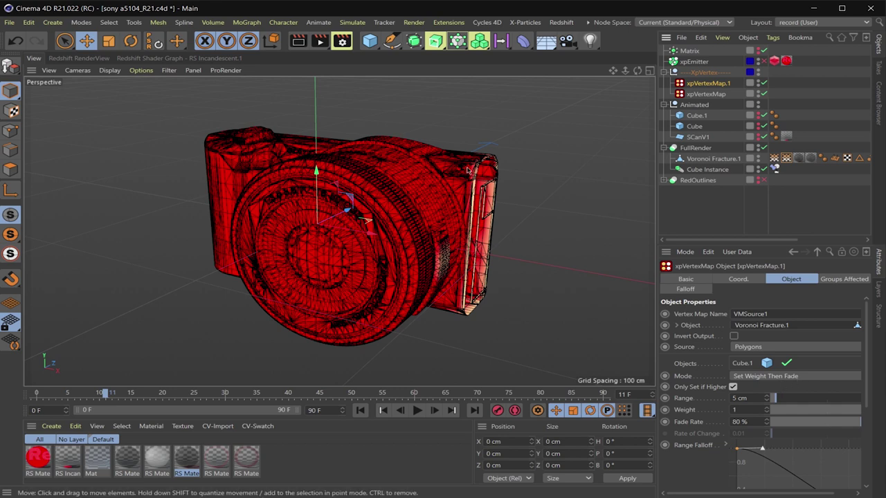
Temporarily show Cube.1 in the viewport, and undo the visibility change
click(696, 116)
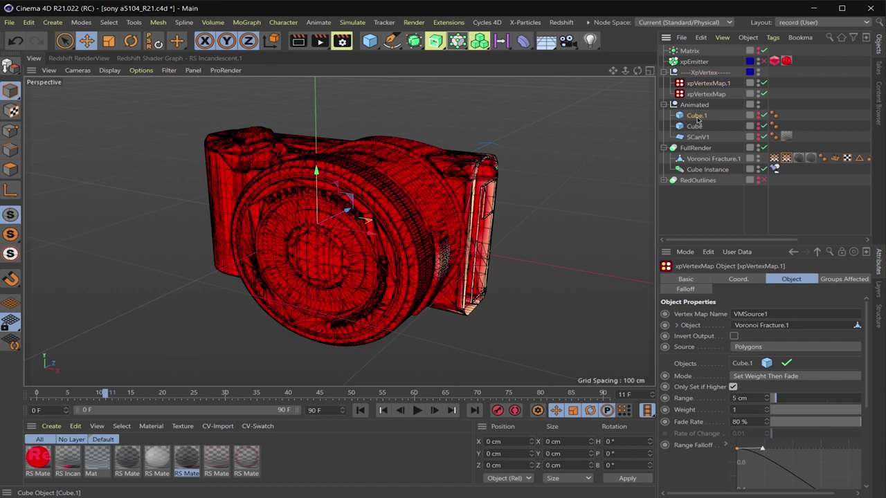
click(759, 115)
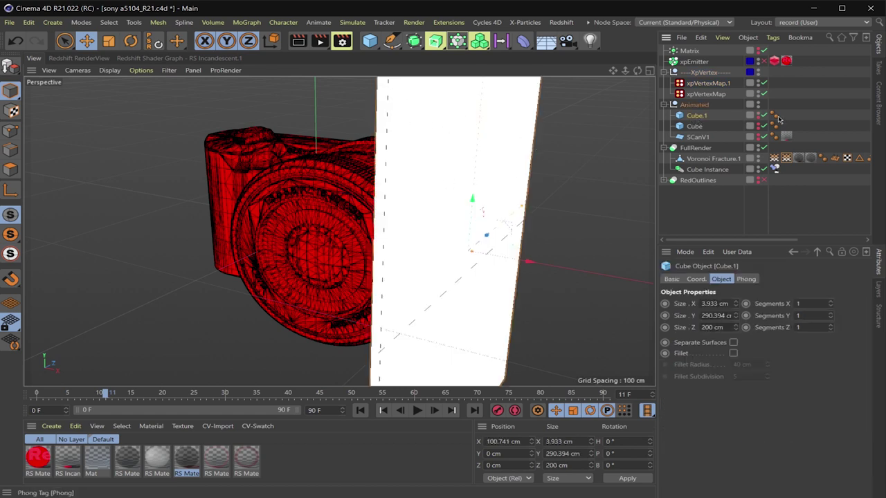
key(ctrl+z)
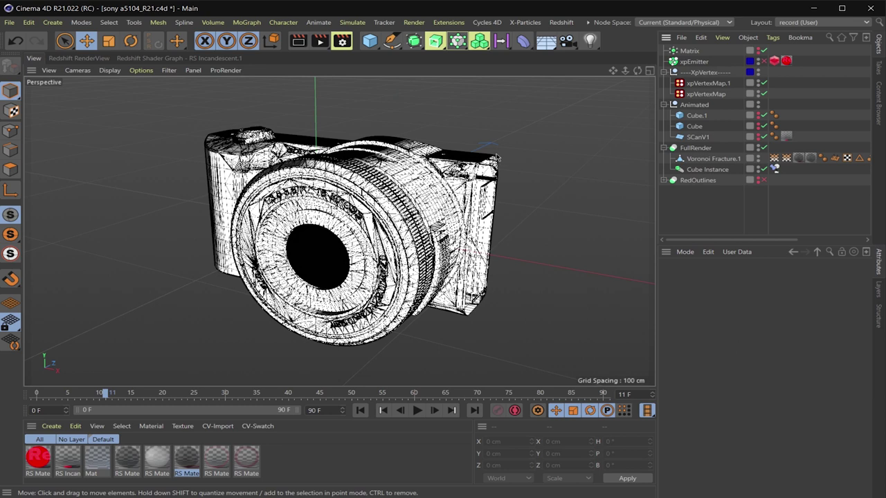
Review the RedOutlines Boole settings and open the shader graph of the RS Material on FullRender's Voronoi Fracture.1
click(663, 181)
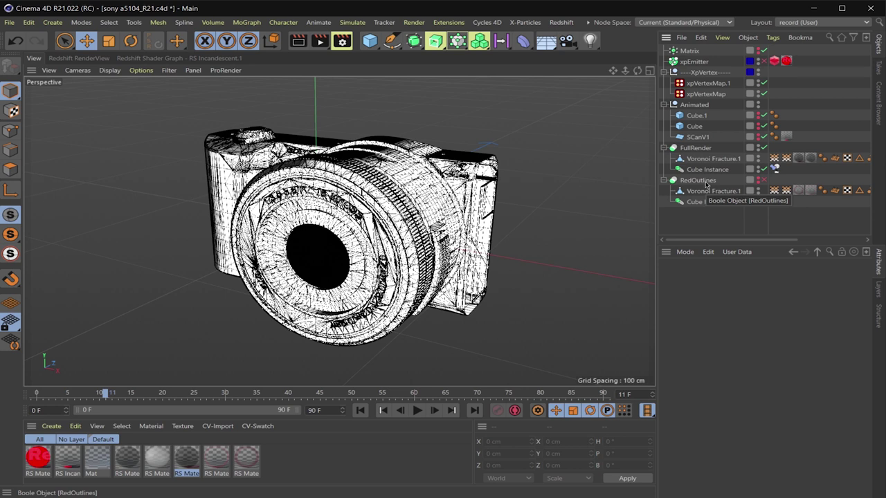
click(701, 181)
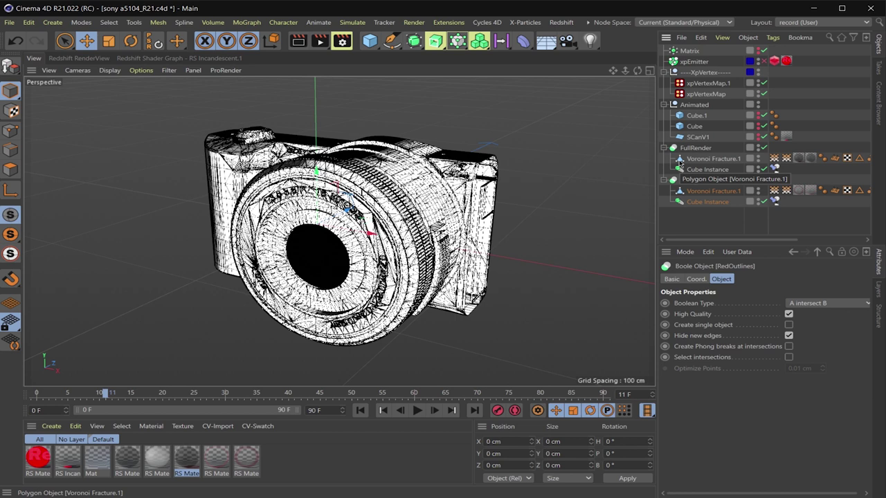
click(799, 159)
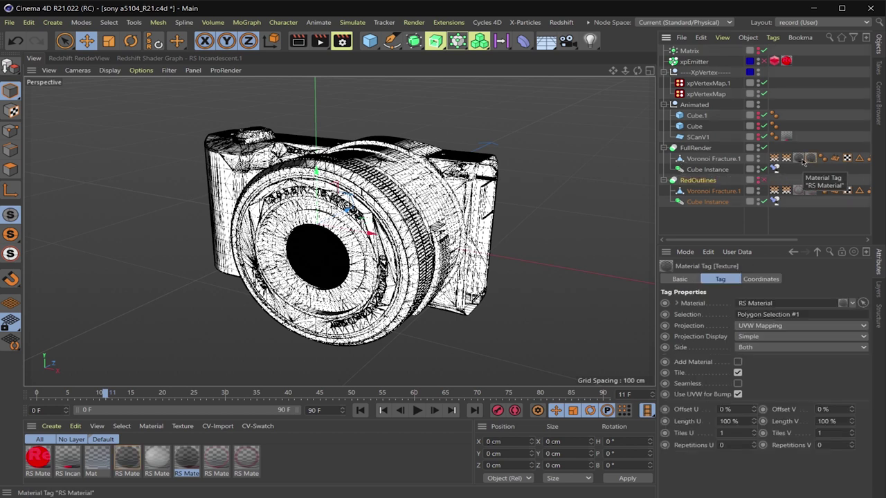
double_click(802, 159)
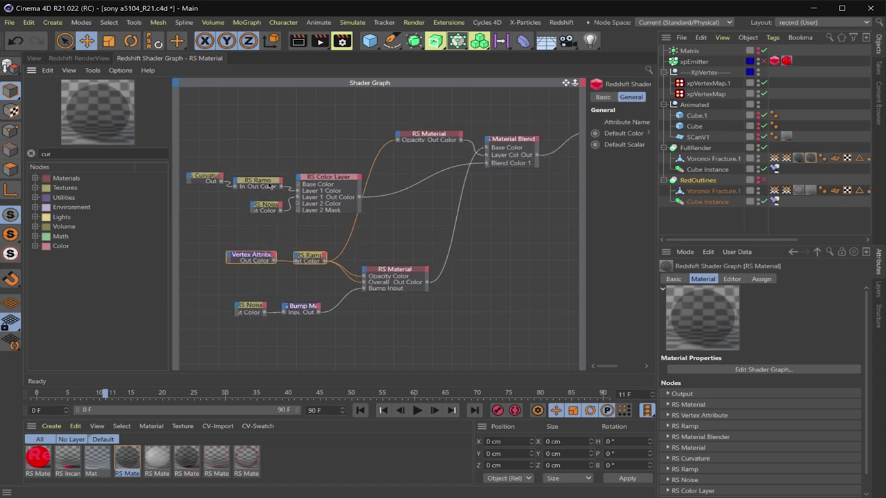
Reposition the upper RS Material node slightly and widen the node properties area to examine its base properties
click(432, 137)
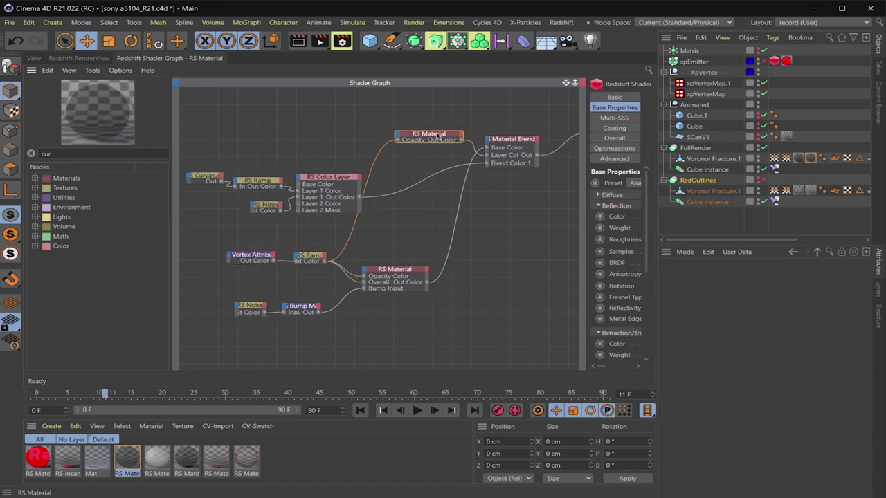
drag(436, 137, 427, 131)
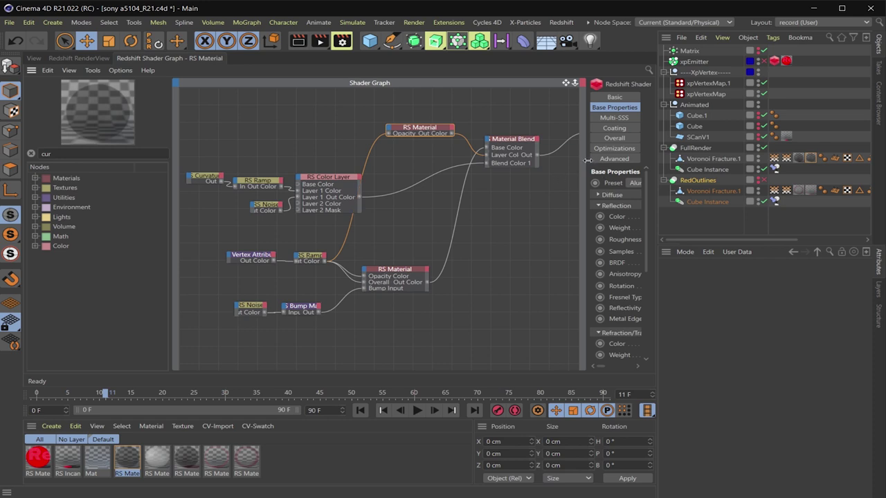
drag(586, 161, 492, 161)
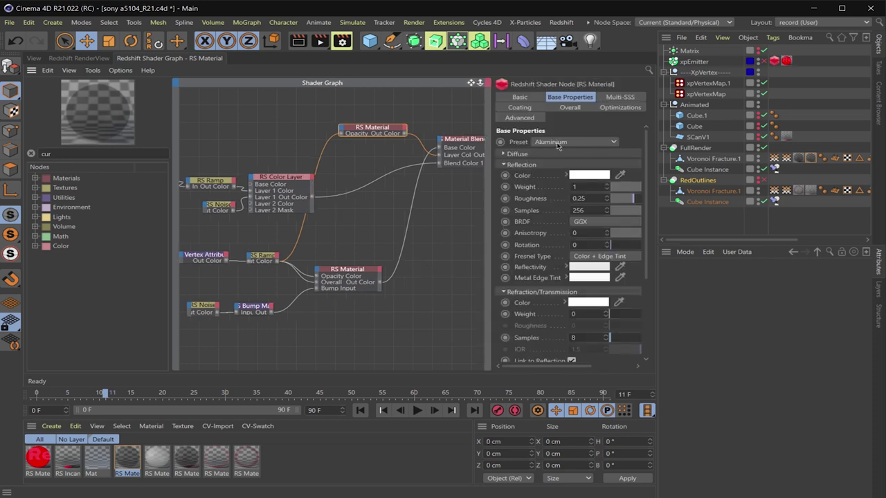
middle_drag(332, 332, 411, 337)
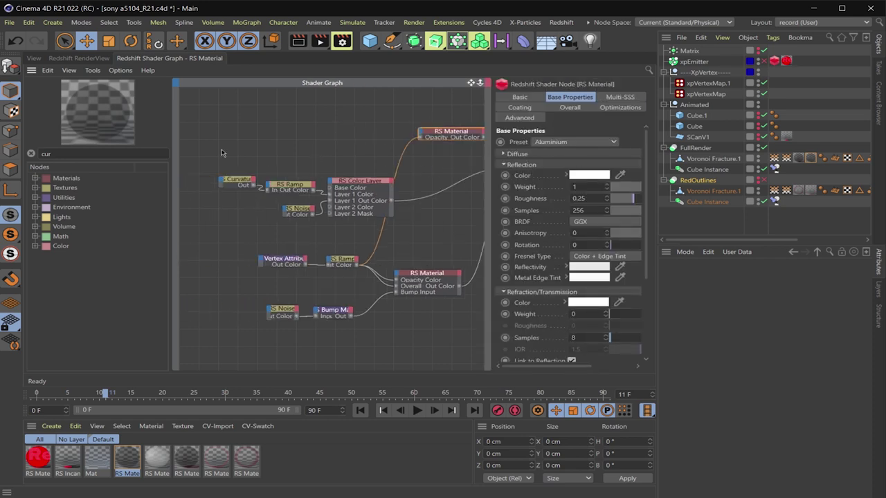
Reposition the Curvature and RS Ramp nodes up and away from the RS Color Layer, and show the Redshift RenderView
click(235, 185)
drag(236, 185, 215, 162)
drag(284, 188, 255, 178)
click(78, 58)
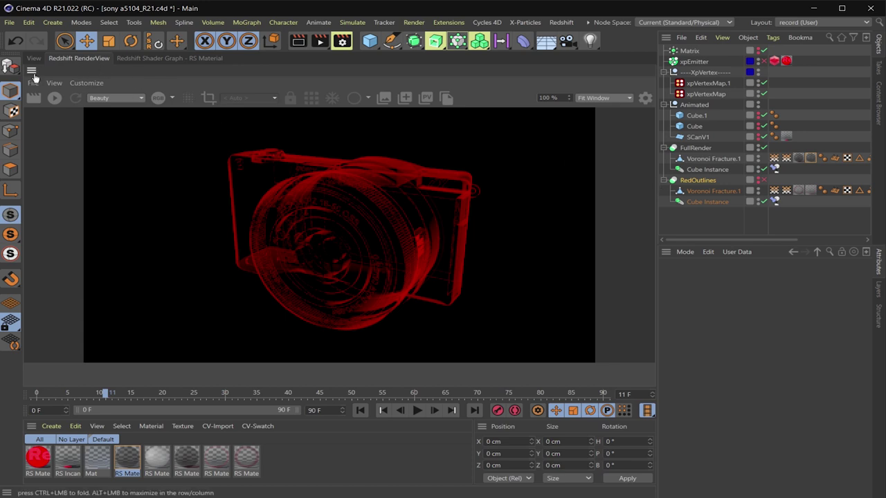
Dock the Redshift RenderView beside the viewport, start the interactive render, and bring back the material's shader graph
drag(32, 71, 368, 102)
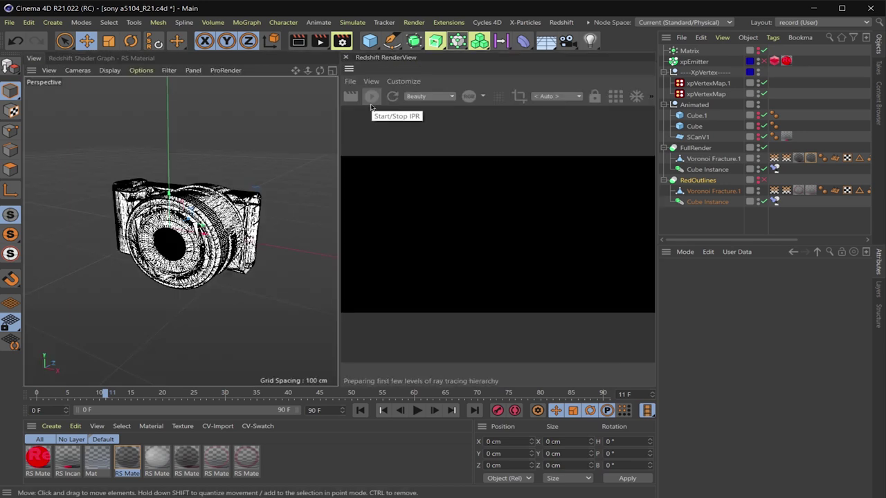
click(102, 57)
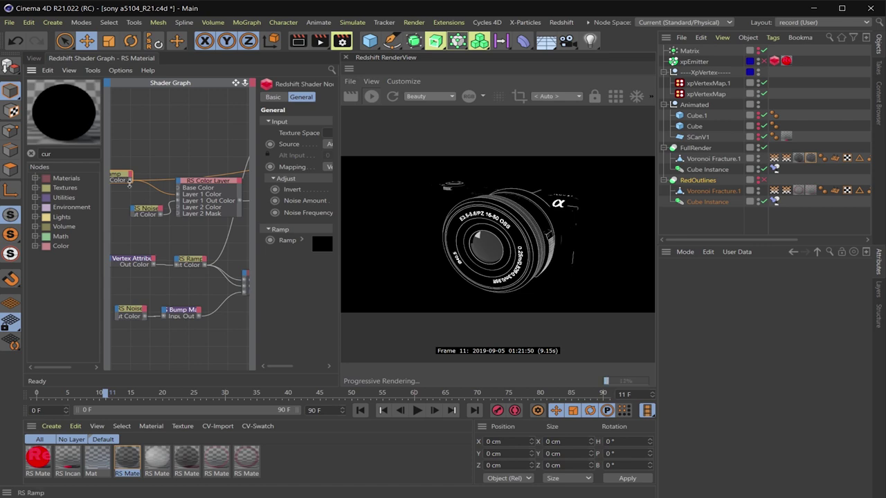
Preview the RS Noise node and the RS Color Layer in the render by connecting each to the material output
click(153, 211)
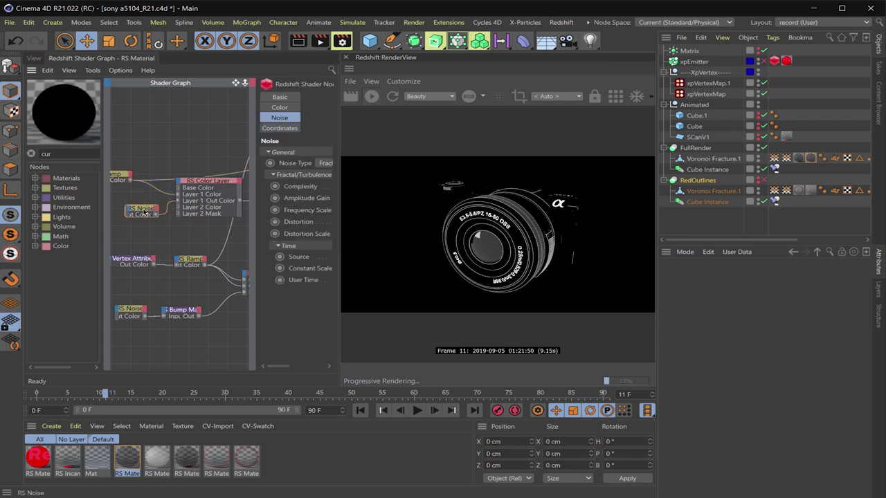
click(92, 70)
click(138, 103)
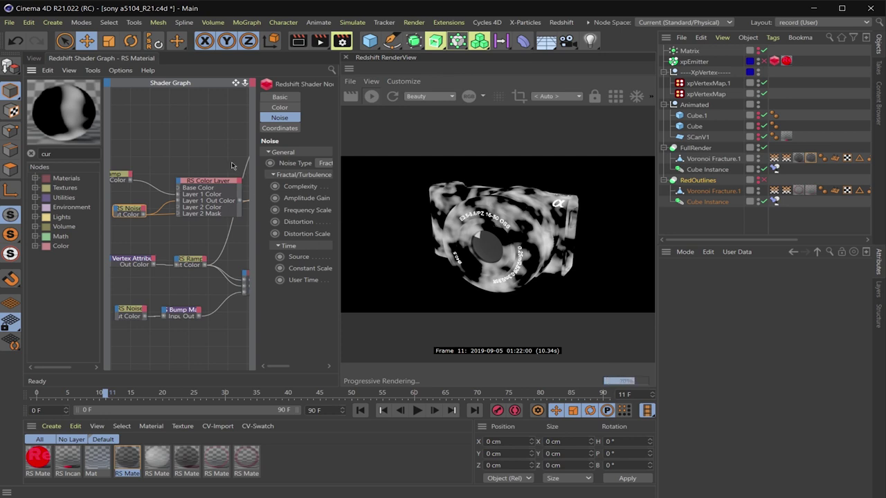
middle_drag(235, 167, 118, 172)
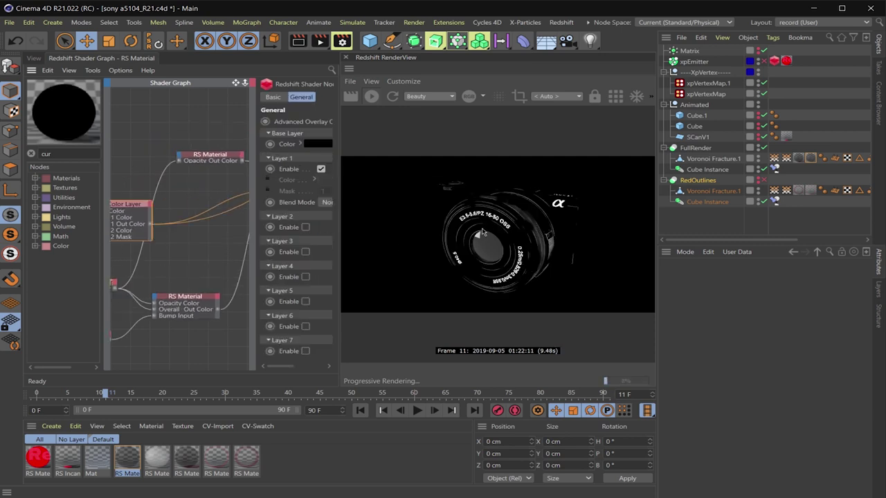
Move the upper RS Material node slightly up and widen the node properties area to examine the Material Blender layers
middle_drag(215, 202, 139, 191)
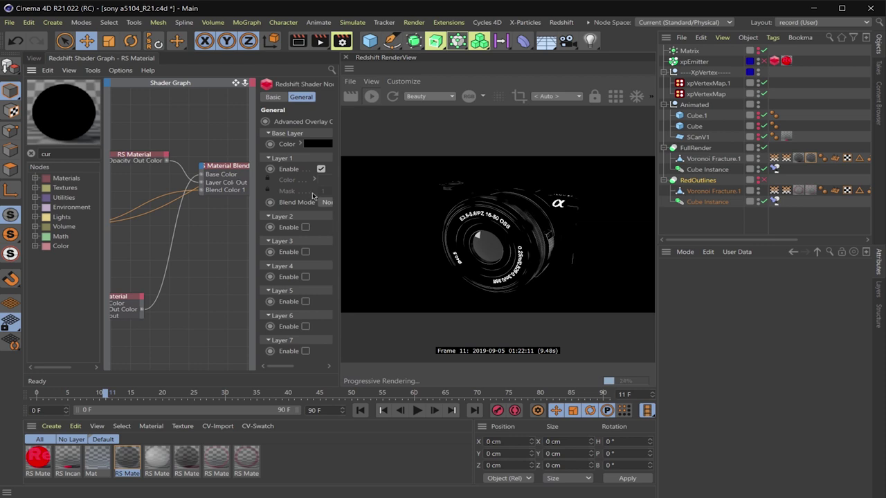
drag(150, 159, 159, 138)
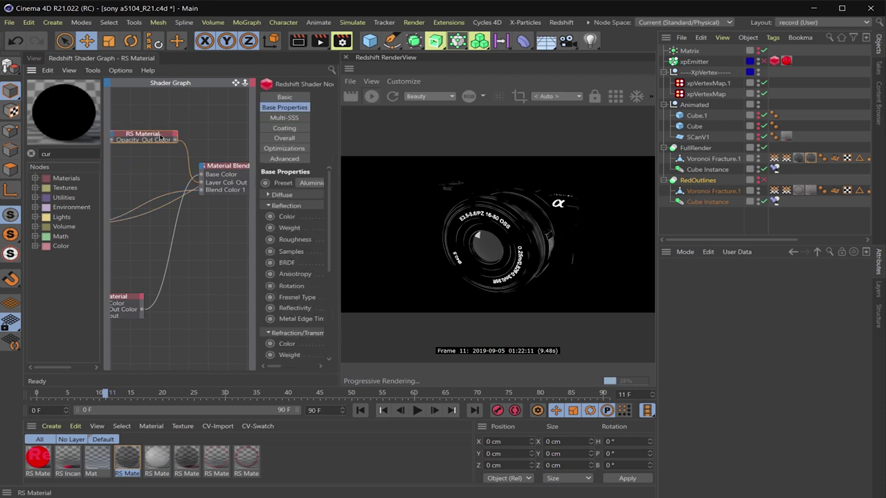
click(222, 166)
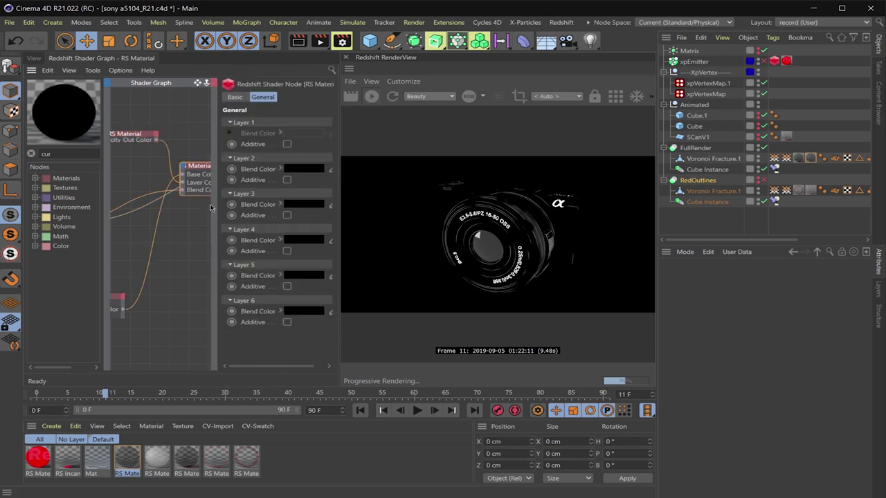
Examine the lower RS Material's base properties, including its preset and expanded Diffuse settings
middle_drag(168, 238, 192, 180)
middle_drag(131, 244, 171, 235)
click(170, 235)
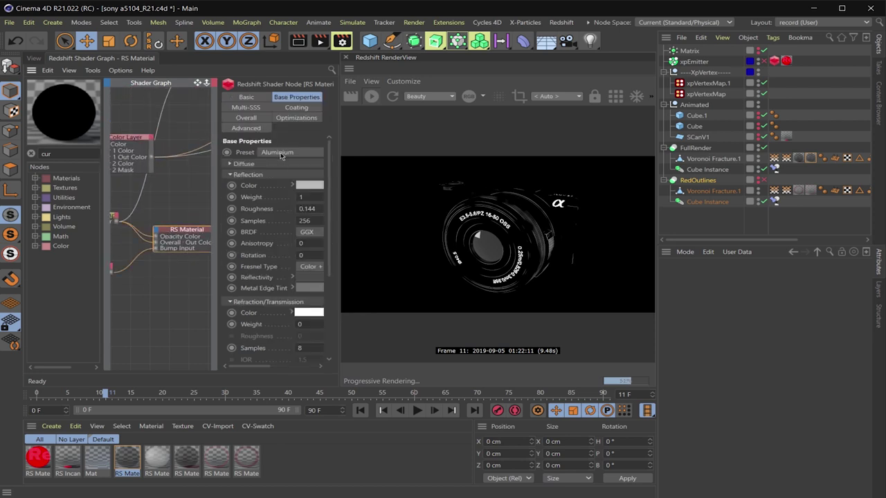
click(230, 164)
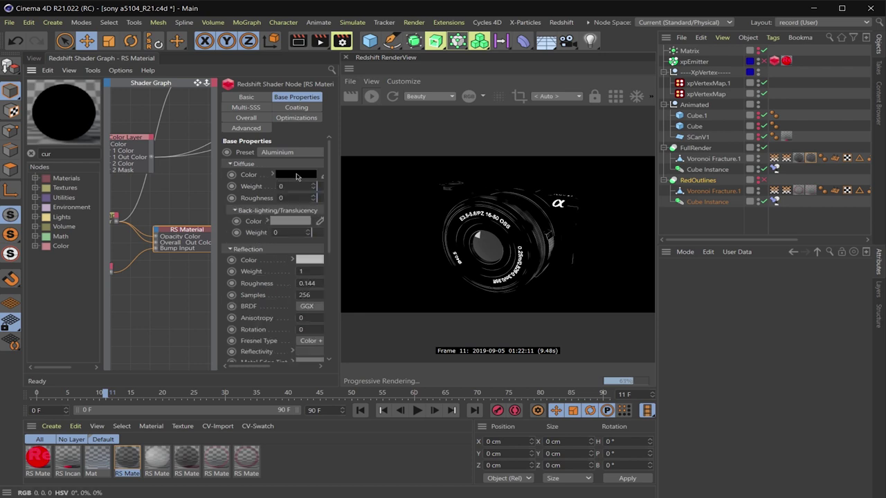
Examine the Bump Map settings and trace how the Vertex Attribute and its RS Ramp feed the materials
middle_drag(178, 237, 248, 199)
drag(124, 214, 185, 246)
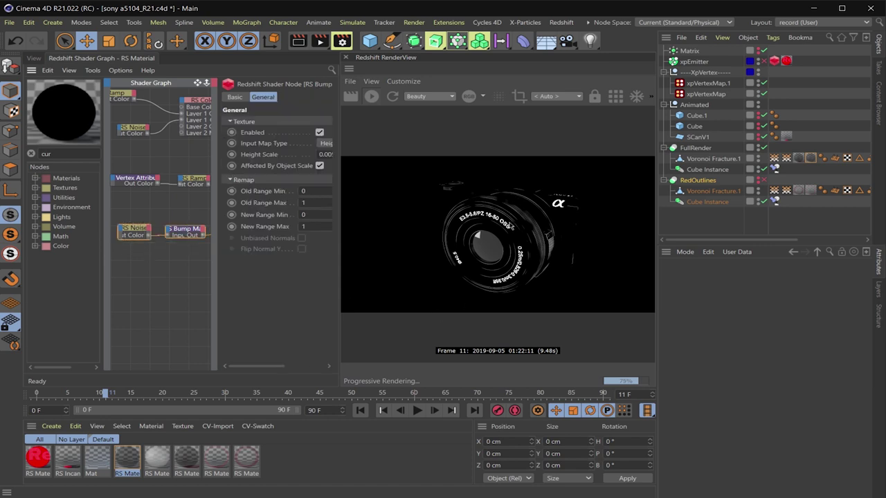
middle_drag(164, 205, 166, 264)
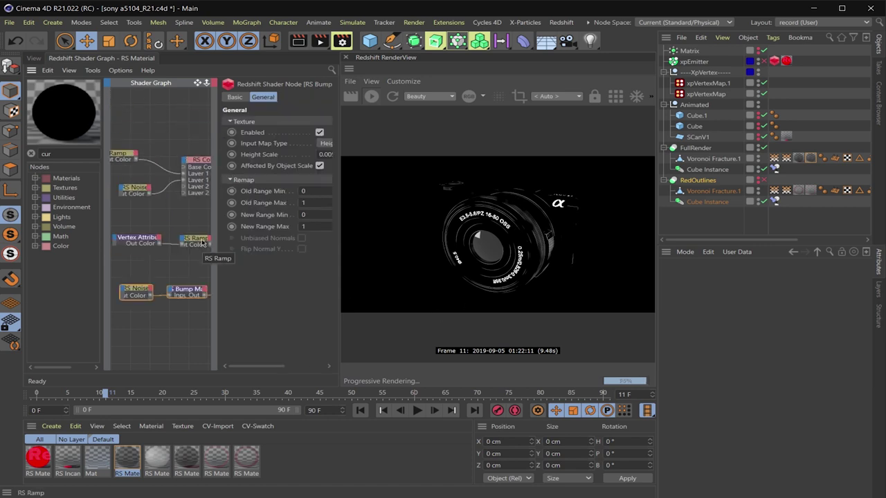
click(134, 242)
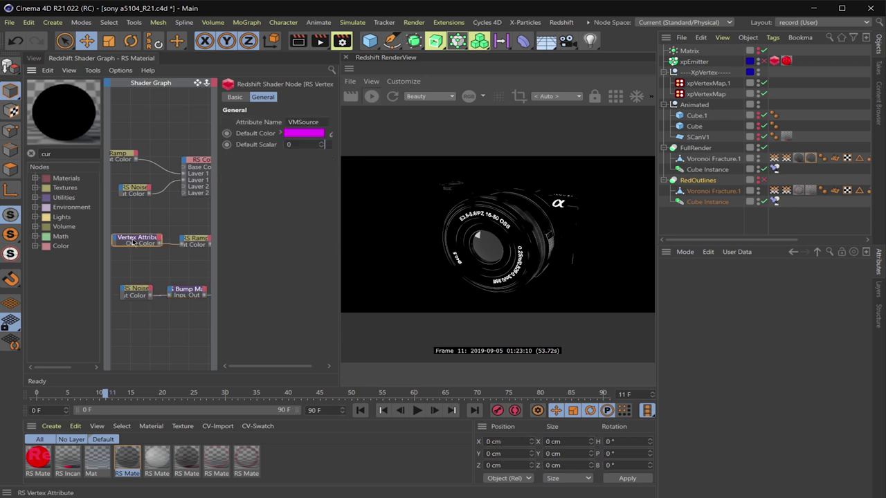
middle_drag(133, 243, 142, 238)
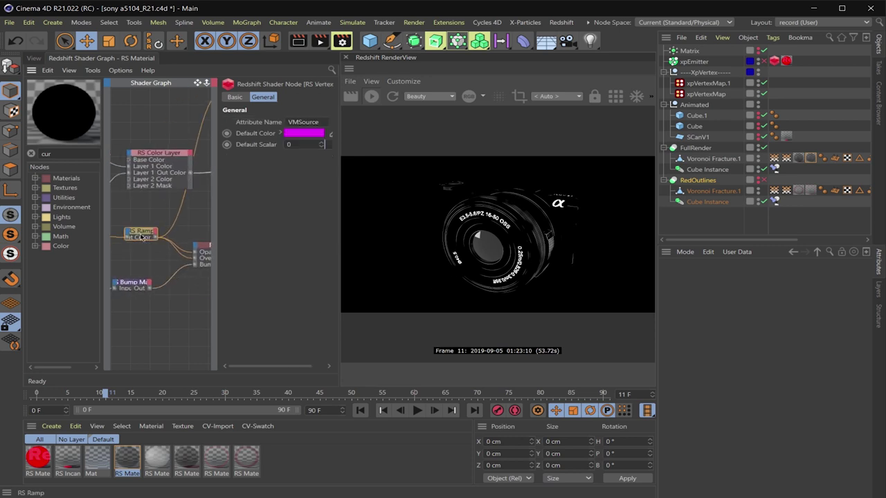
middle_drag(154, 235, 150, 176)
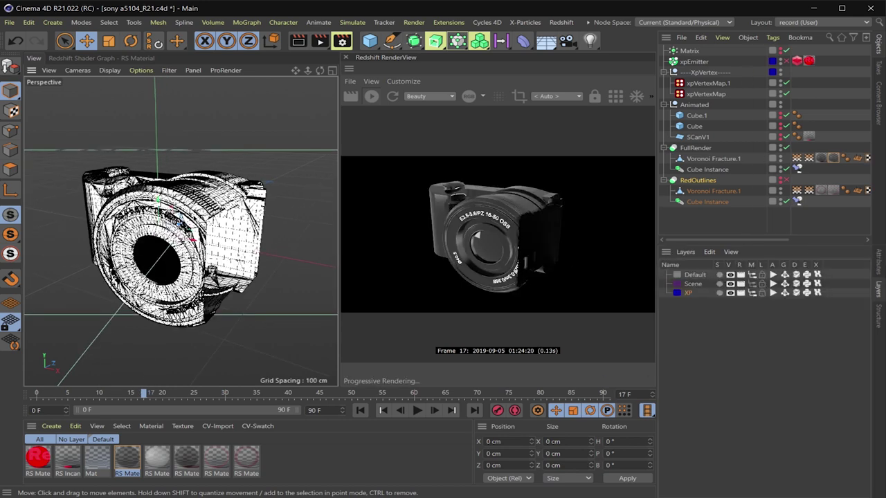
Open the shader graph of RS Material.2 on RedOutlines' fracture and preview its Fresnel and RS Ramp nodes in the render
scroll(180, 231, up, 2)
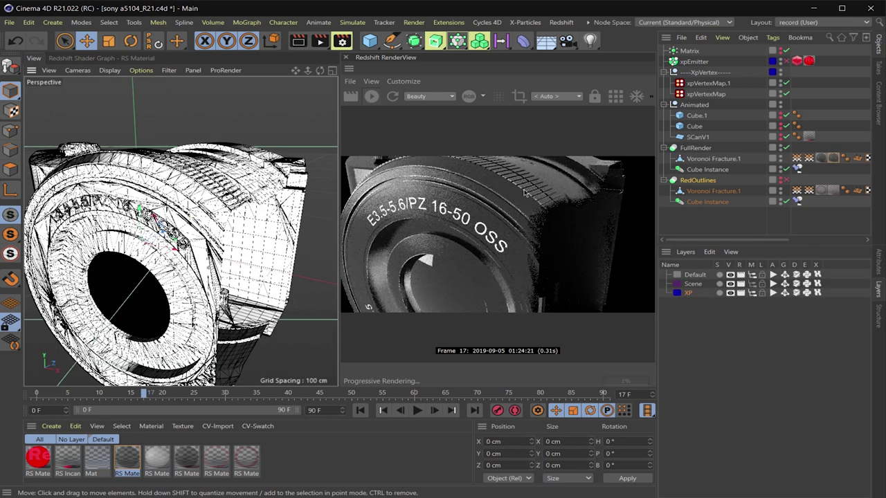
alt+drag(215, 162, 191, 164)
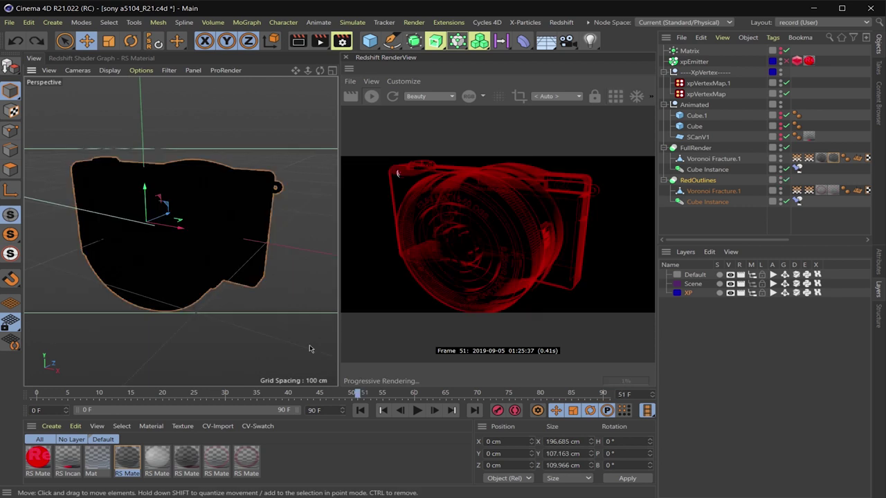
double_click(833, 193)
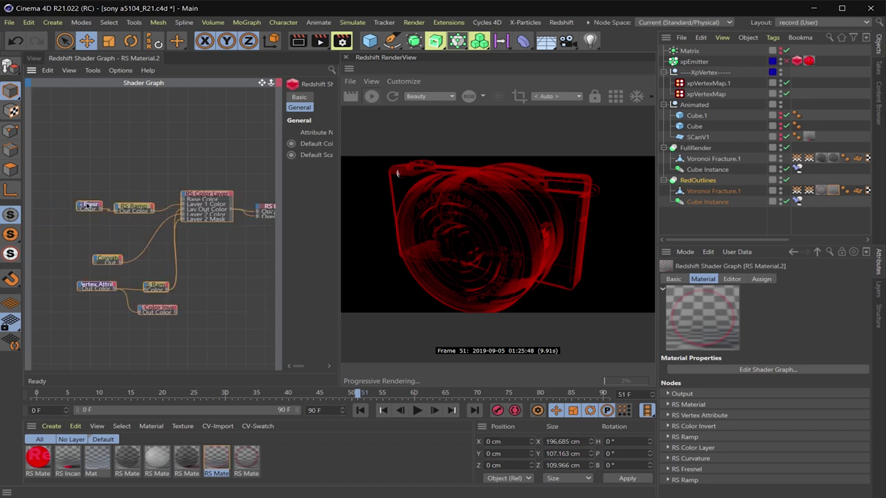
key(shift+c)
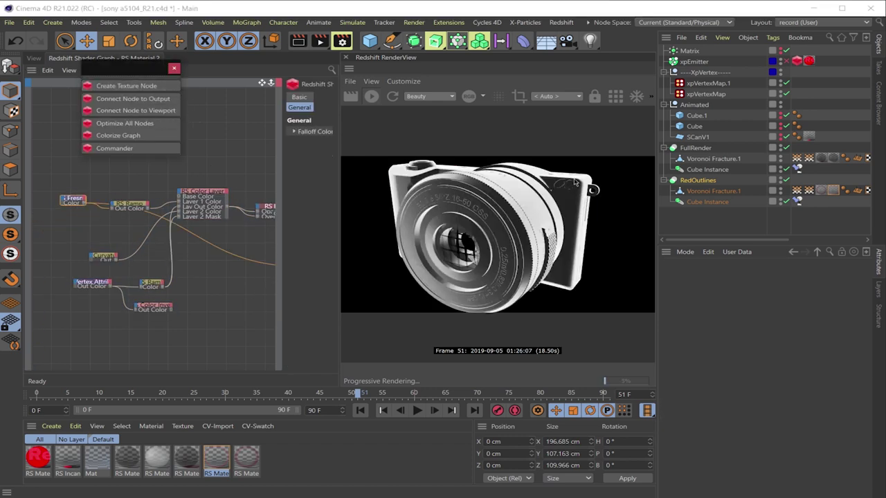
click(130, 208)
click(133, 98)
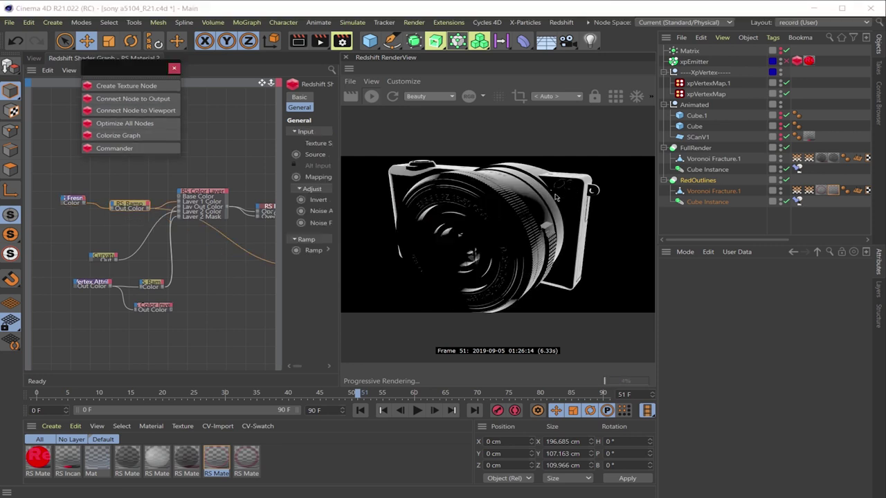
Preview the Curvature node and RS Color Layer in the render, and reposition the Color Layer, Curvature and Vertex Attribute nodes
click(105, 256)
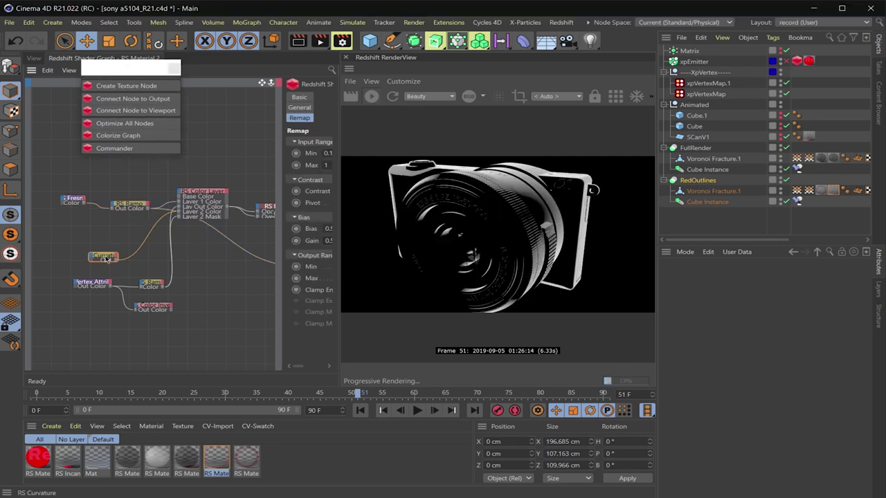
click(116, 101)
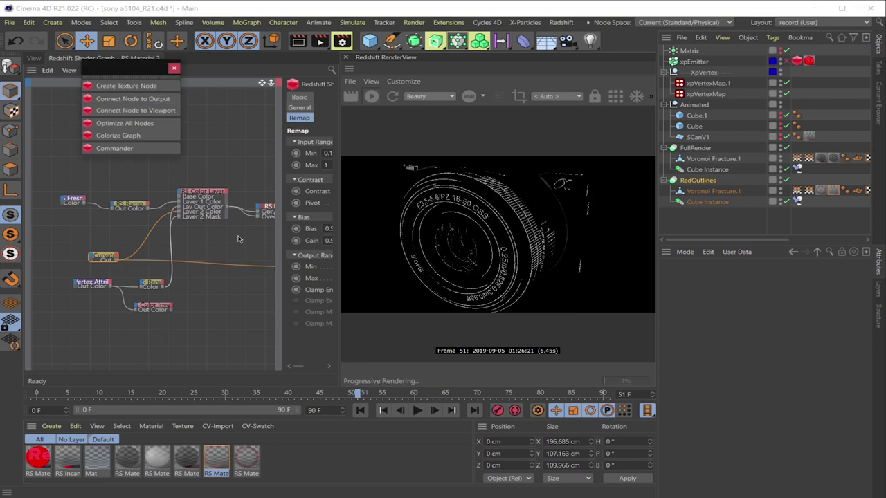
drag(205, 197, 215, 205)
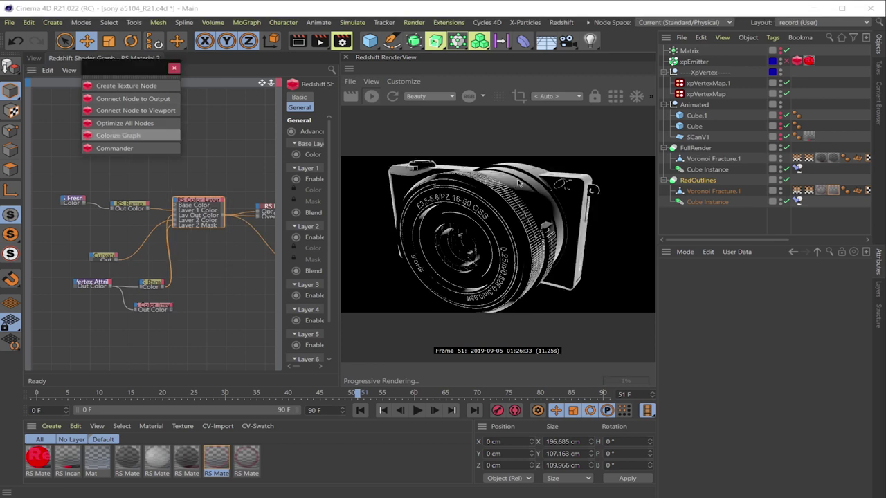
click(83, 280)
drag(84, 280, 78, 279)
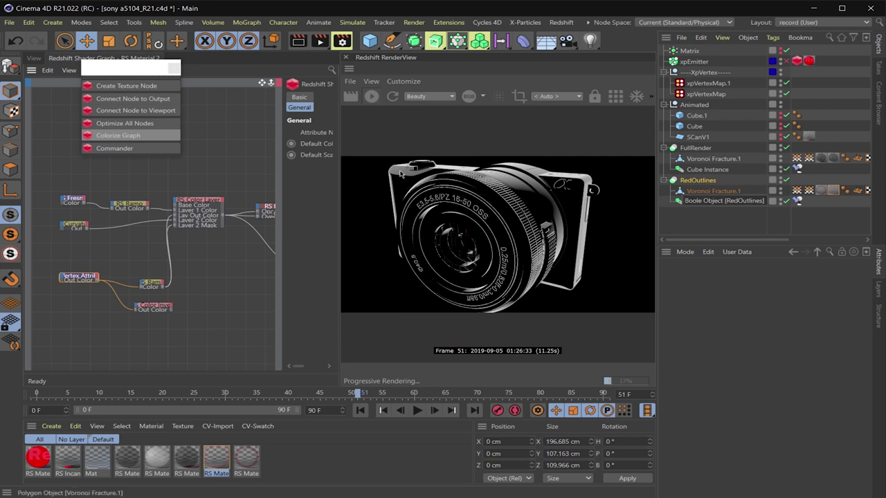
Select the RS Material node in RS Material.2 and widen the node properties area to examine its base properties
click(105, 241)
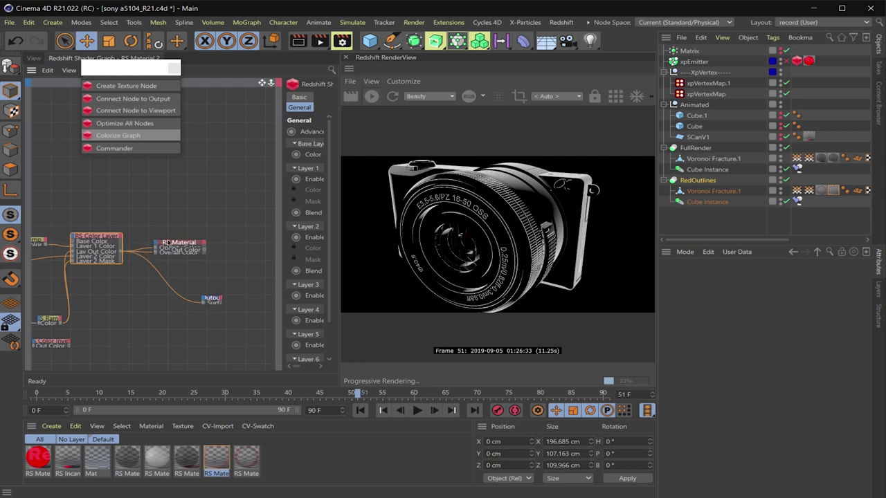
click(180, 243)
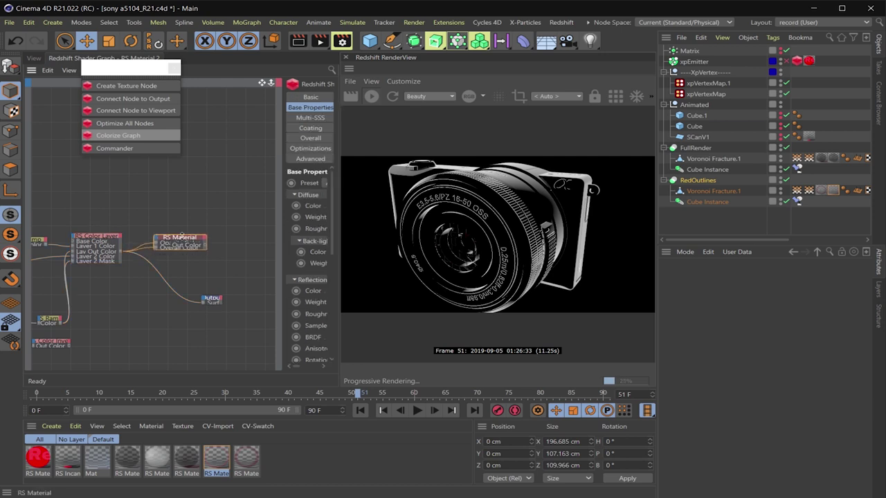
mouse_move(182, 235)
mouse_down()
mouse_move(186, 200)
mouse_move(191, 232)
mouse_move(180, 238)
mouse_up()
drag(284, 226, 217, 227)
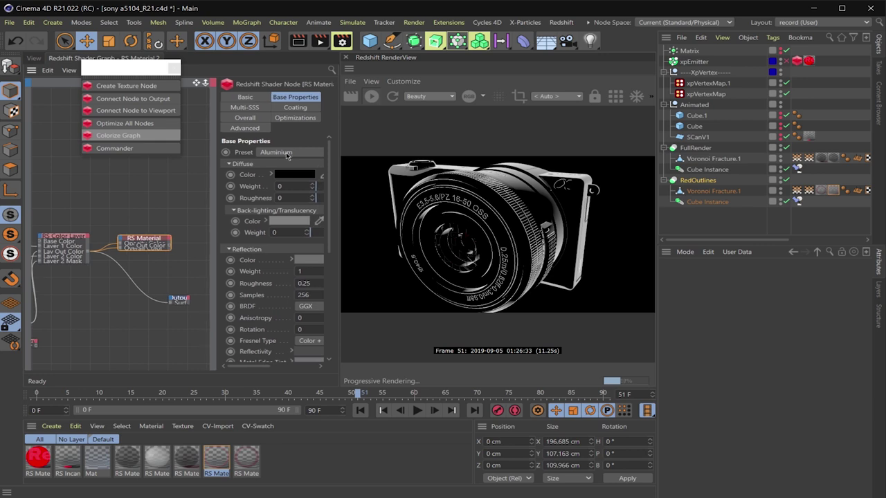
Reconnect the RS Material to the Output node and examine its Overall emission color and weight, closing the floating node commands
drag(171, 245, 170, 301)
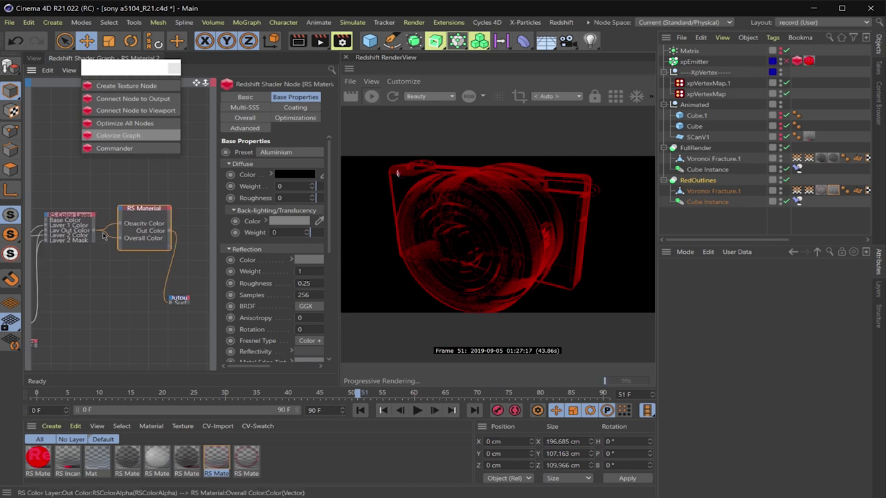
click(147, 239)
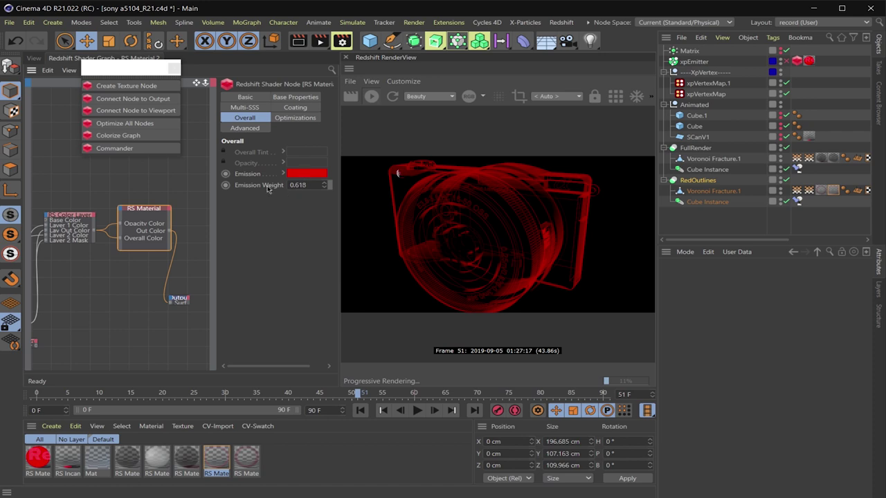
double_click(308, 185)
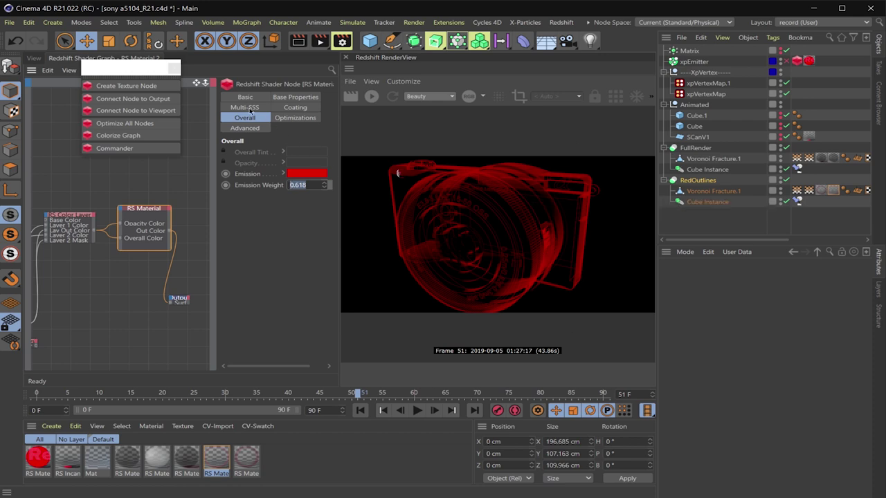
click(182, 72)
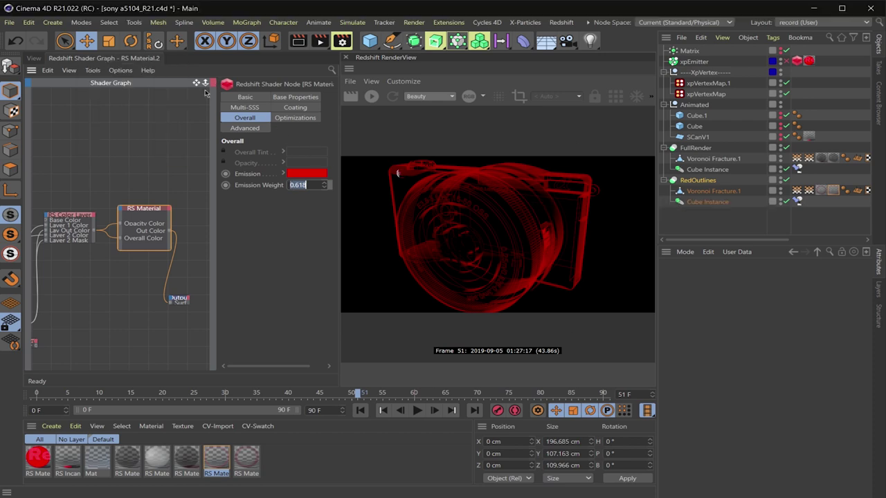
Switch to the scene sony a5105ParticlesR21.c4d and examine the settings of Particle Group 1, xpChangeGroup and Particle Group 2
click(11, 23)
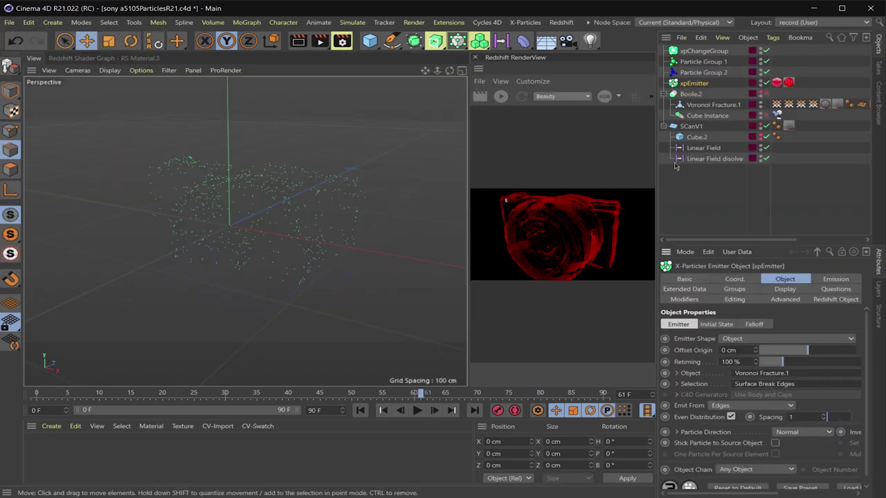
click(702, 61)
scroll(675, 428, down, 2)
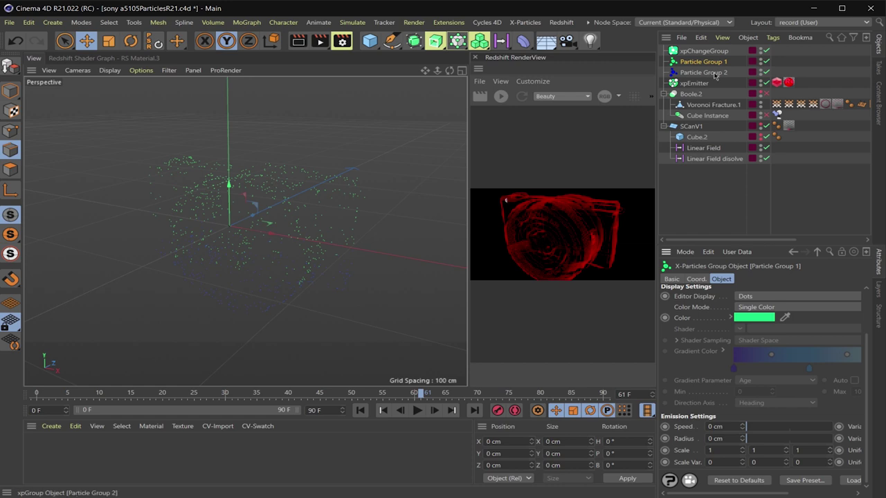
click(696, 51)
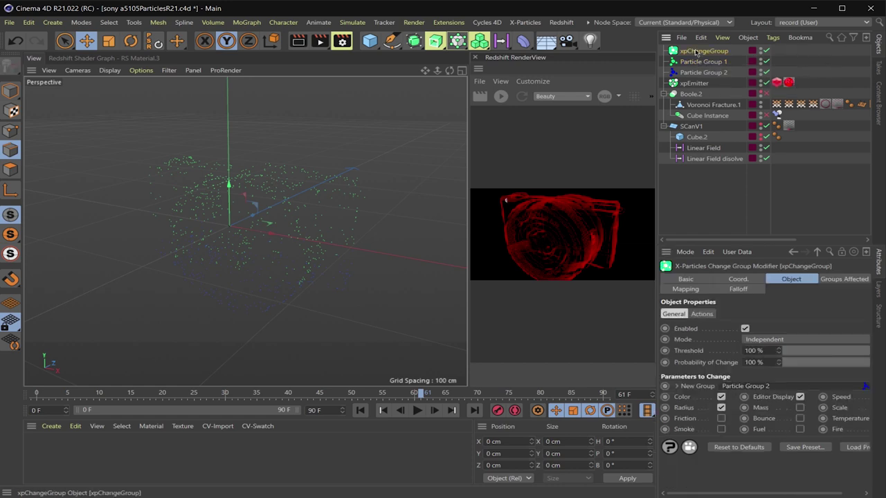
click(704, 72)
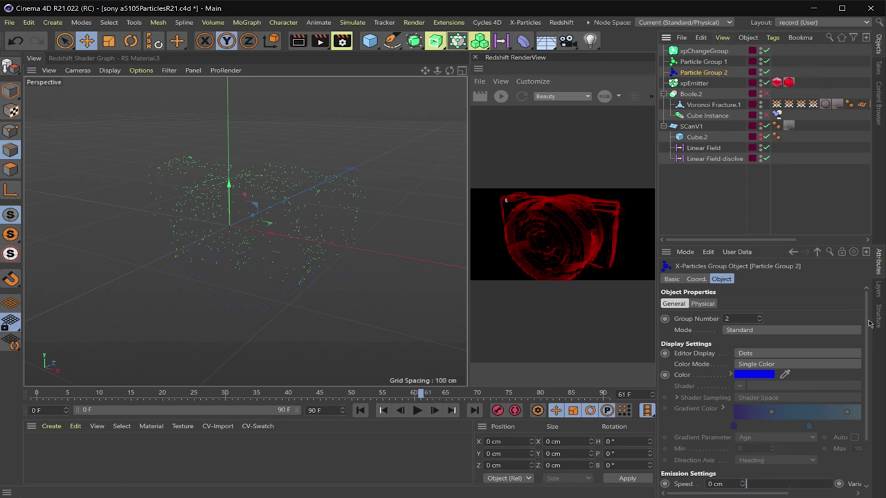
Close the Redshift RenderView, widen the object list, and examine the Surface Break Edges selection tag on Voronoi Fracture.1
scroll(865, 326, down, 2)
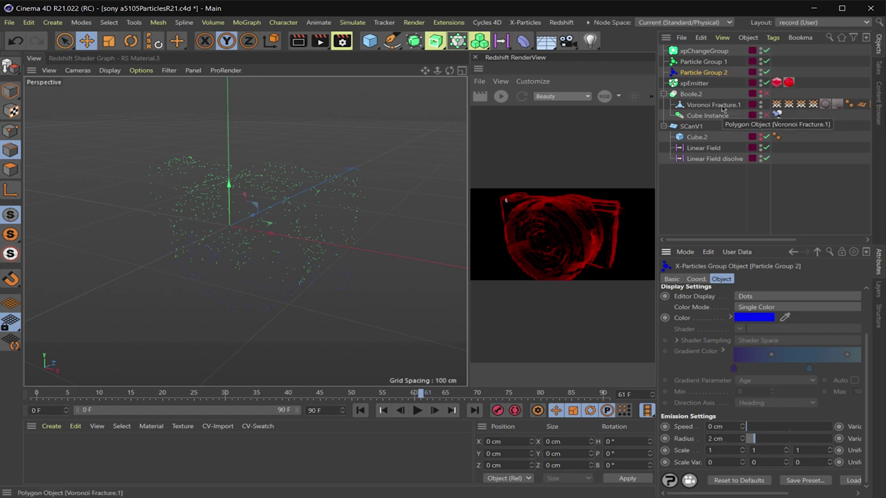
click(720, 106)
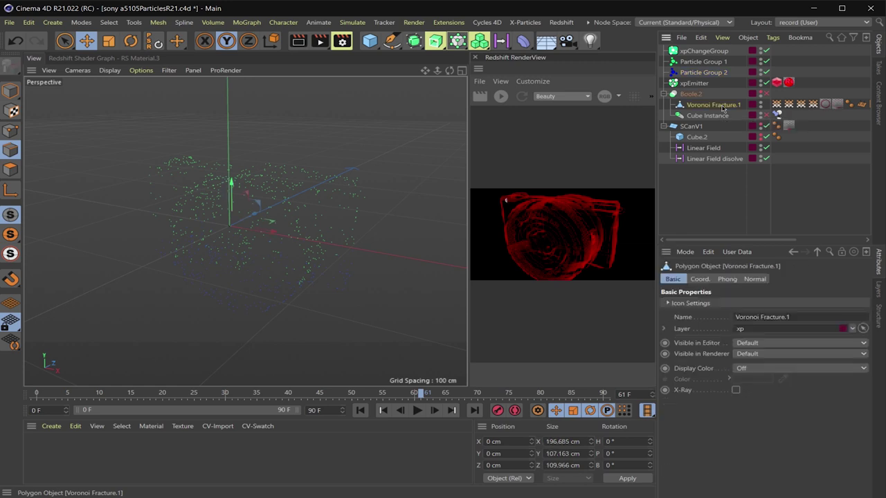
drag(656, 207, 624, 205)
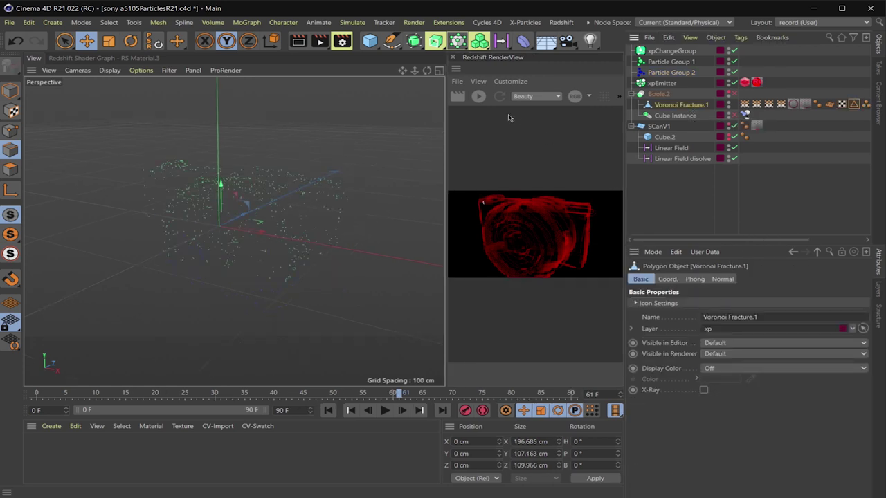
click(454, 57)
drag(625, 159, 558, 159)
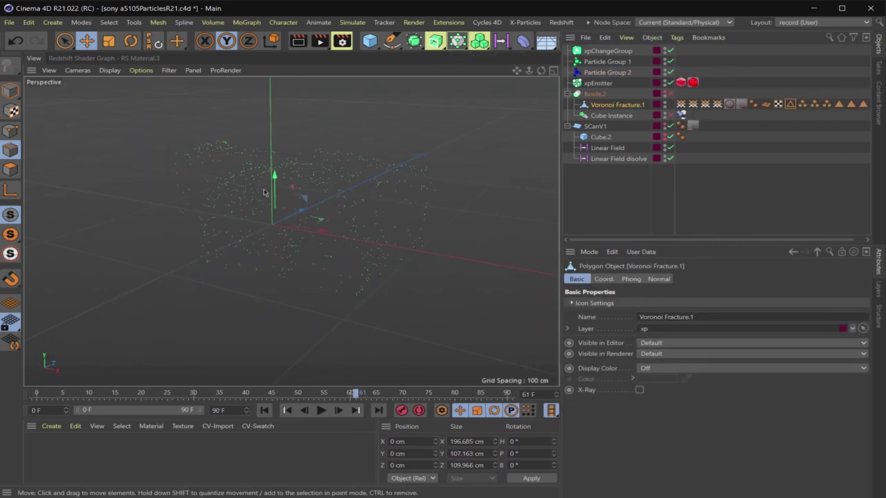
click(790, 105)
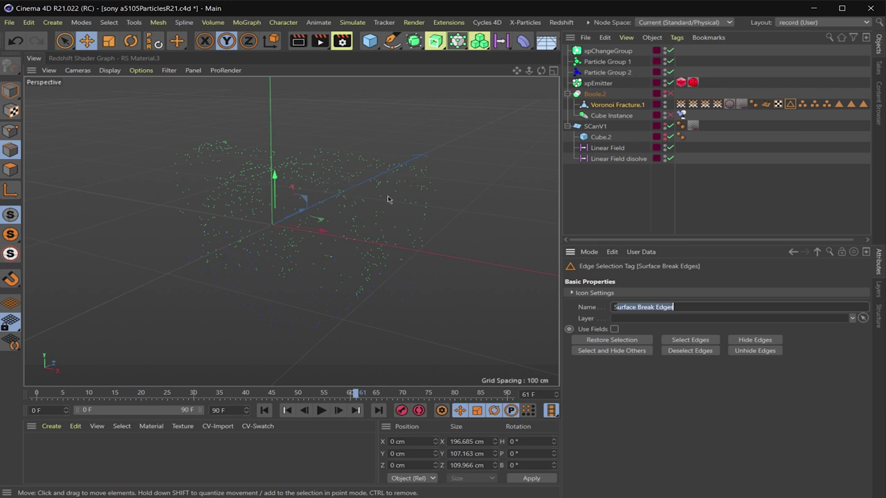
Review xpEmitter's object source and emission settings, and set its Shot Count to 100000
click(600, 84)
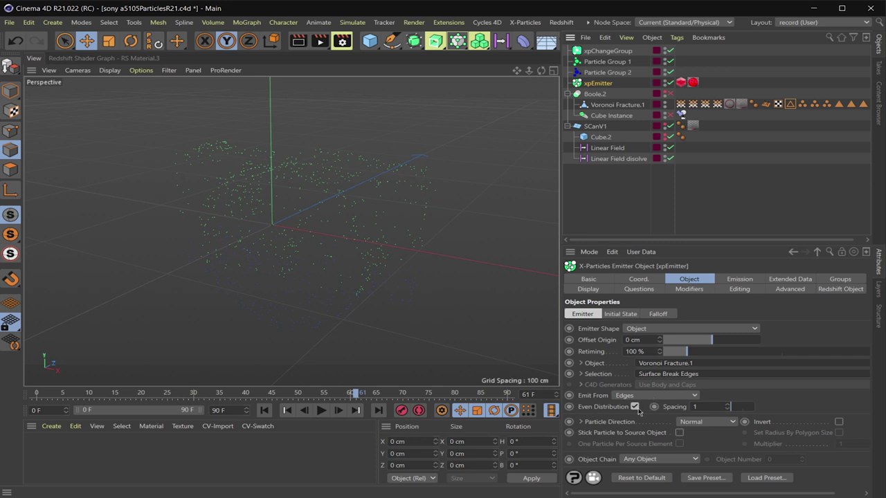
click(740, 280)
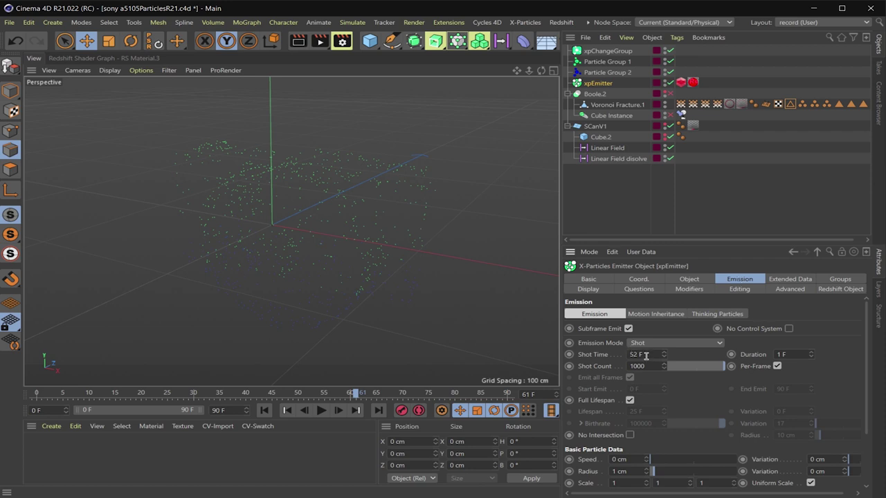
drag(645, 354, 614, 355)
key(Return)
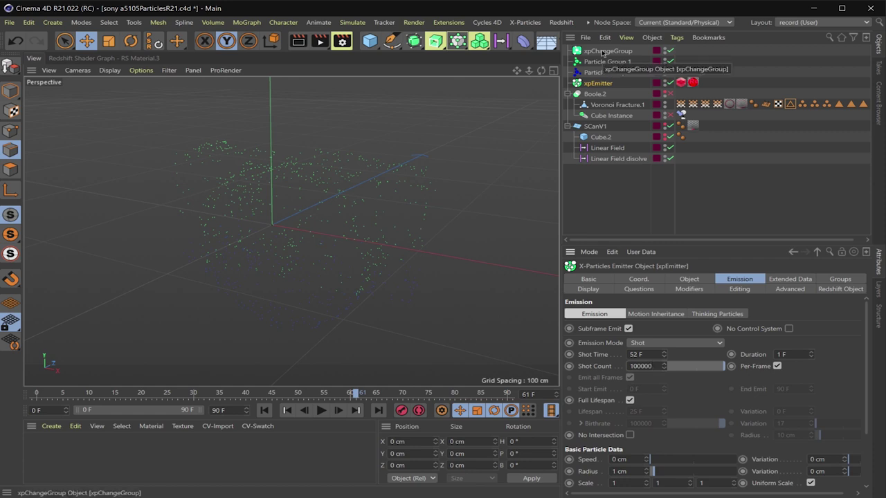
Examine the SCanV1 plane, its Linear Field disolve, and the Linear Field used in xpChangeGroup's falloff
click(595, 126)
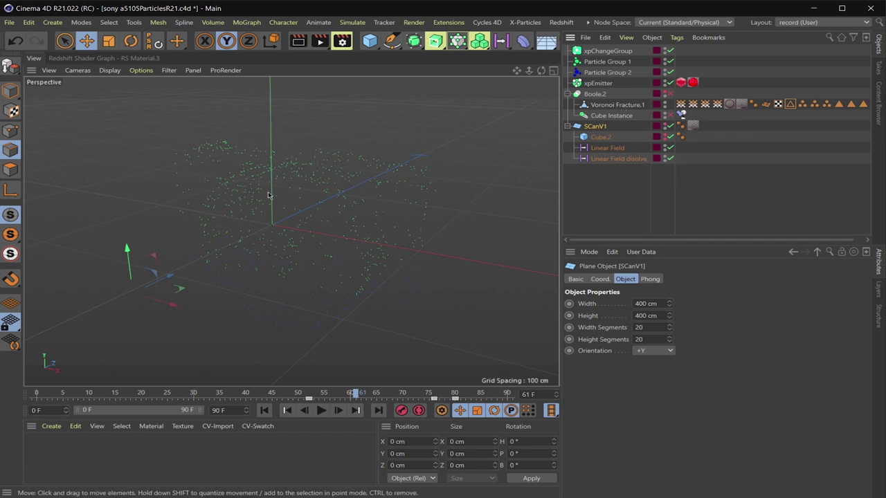
click(609, 159)
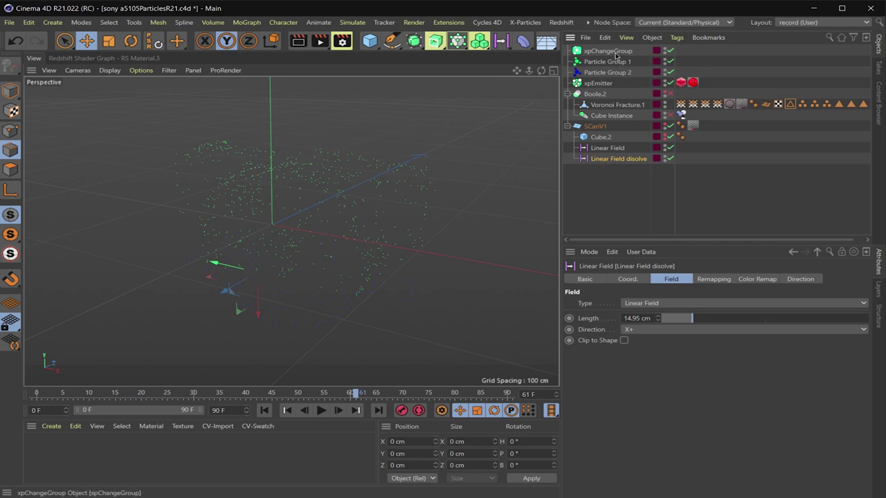
click(614, 54)
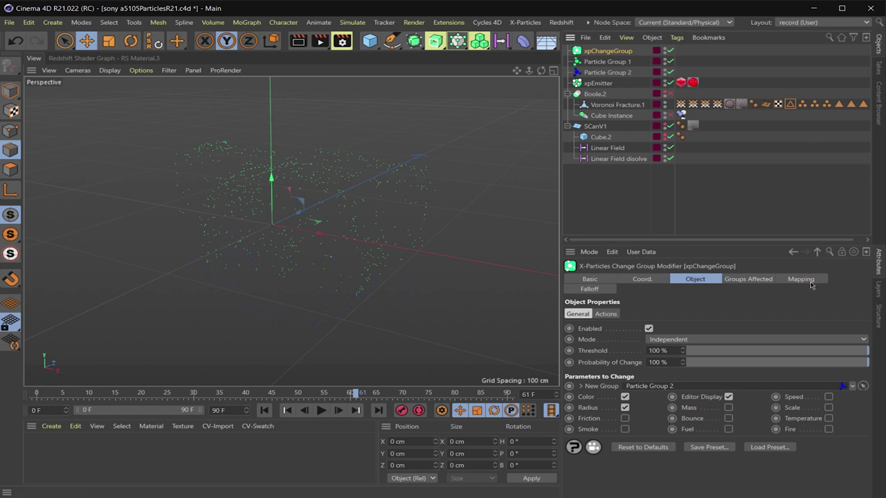
click(591, 290)
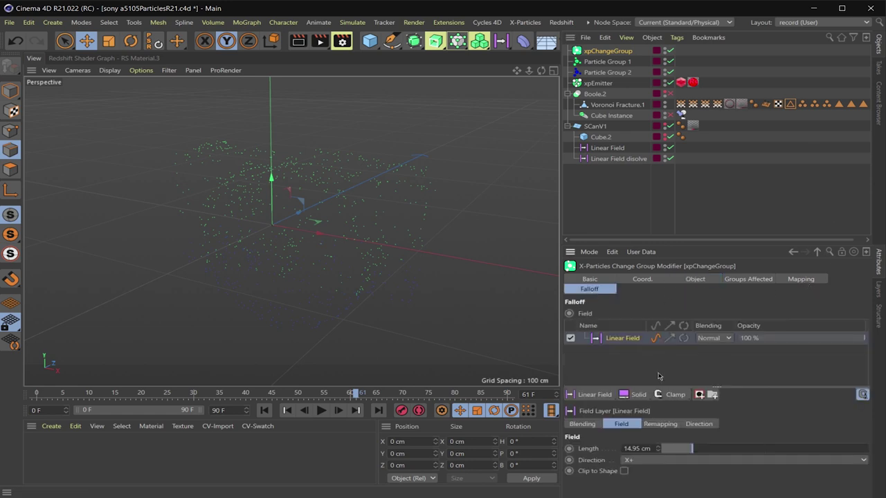
click(609, 339)
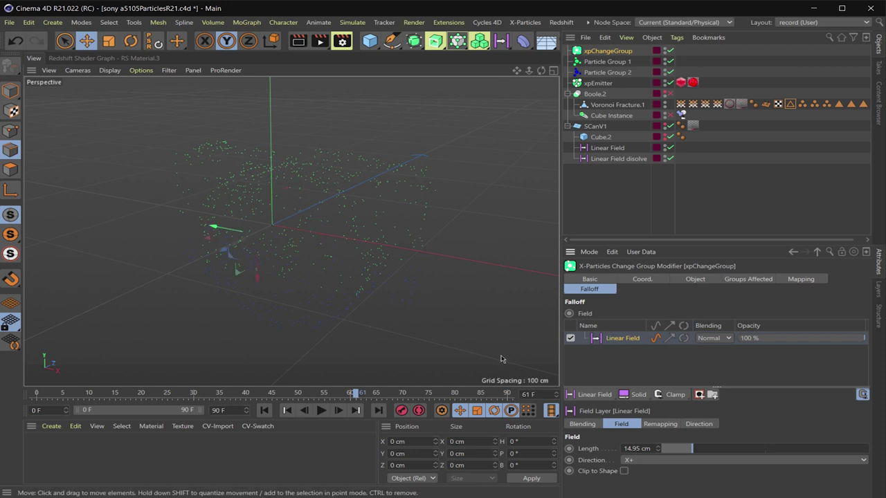